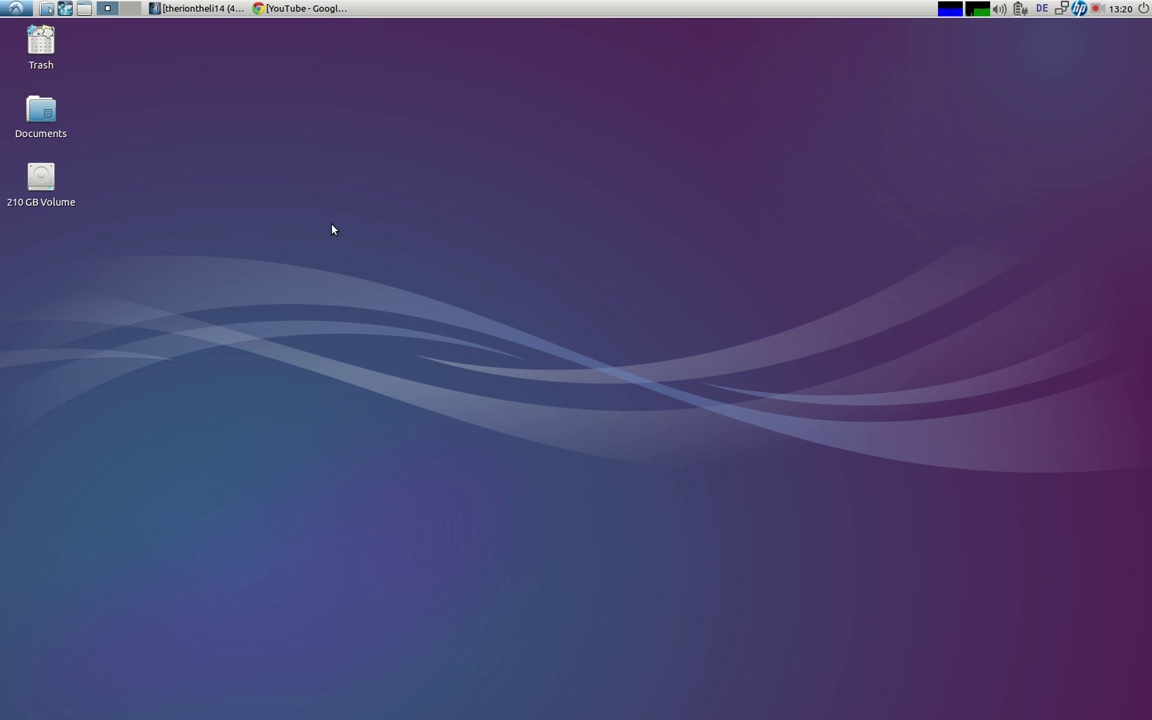
# Open a second tab beside YouTube and load the google.com homepage.
pyautogui.click(308, 8)
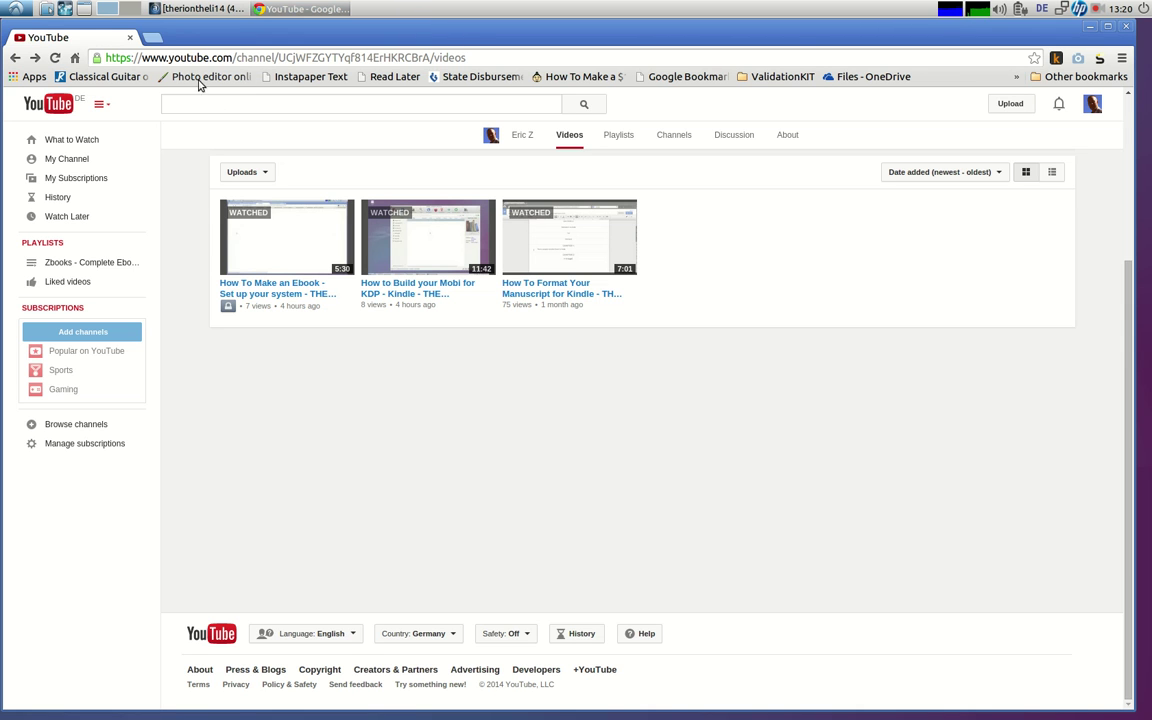
pyautogui.click(151, 40)
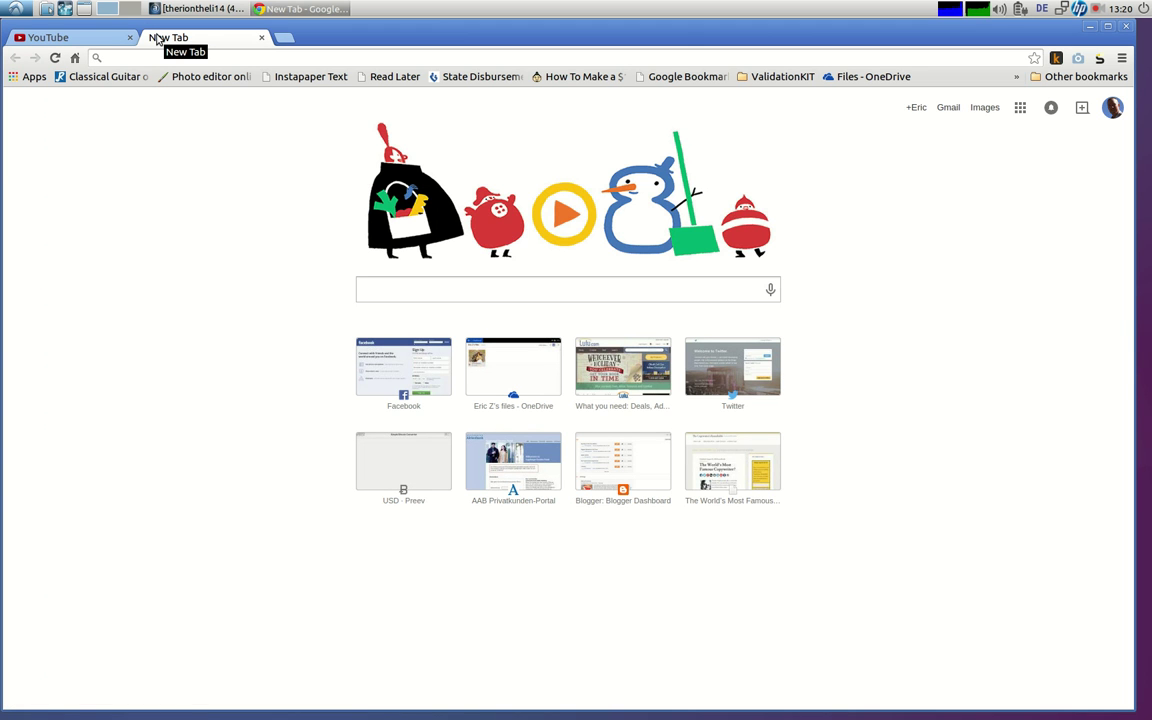
pyautogui.write('g')
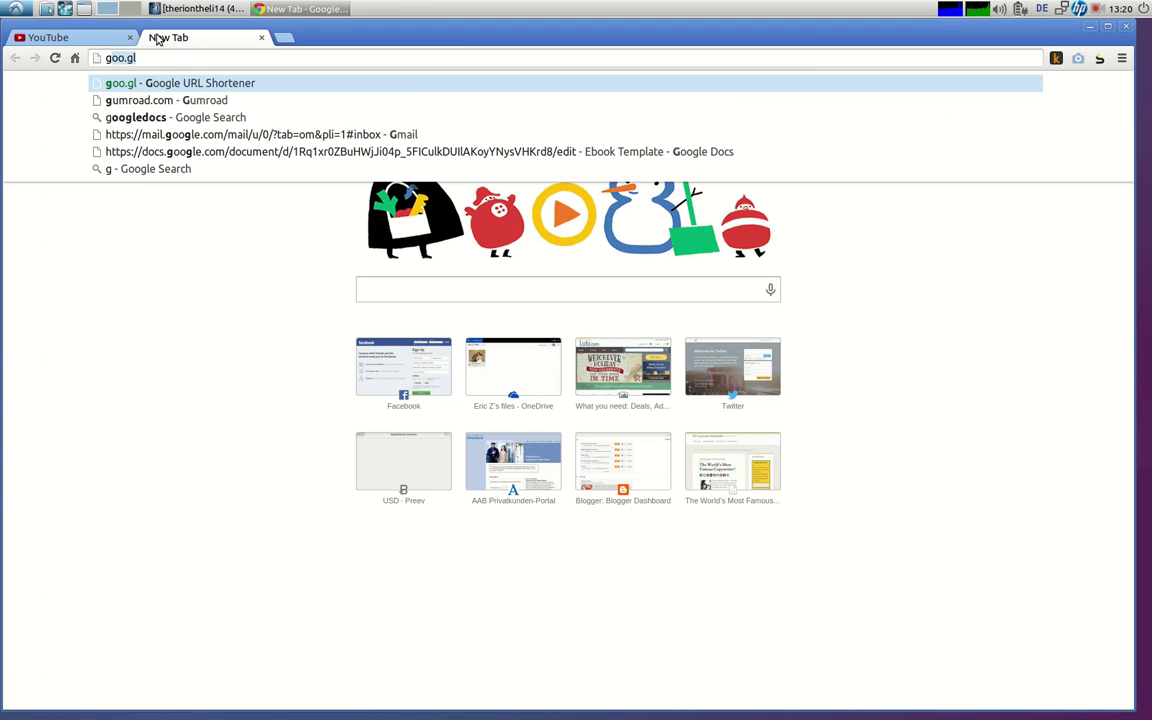
pyautogui.write('oogle.com')
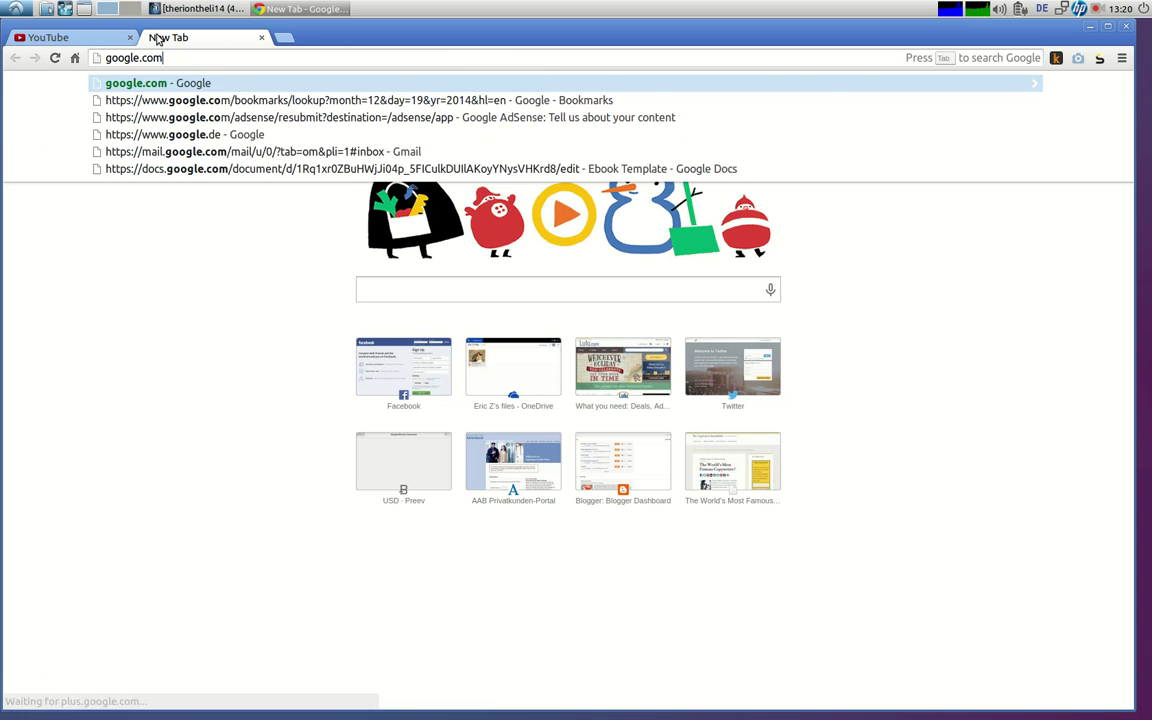
pyautogui.press('Return')
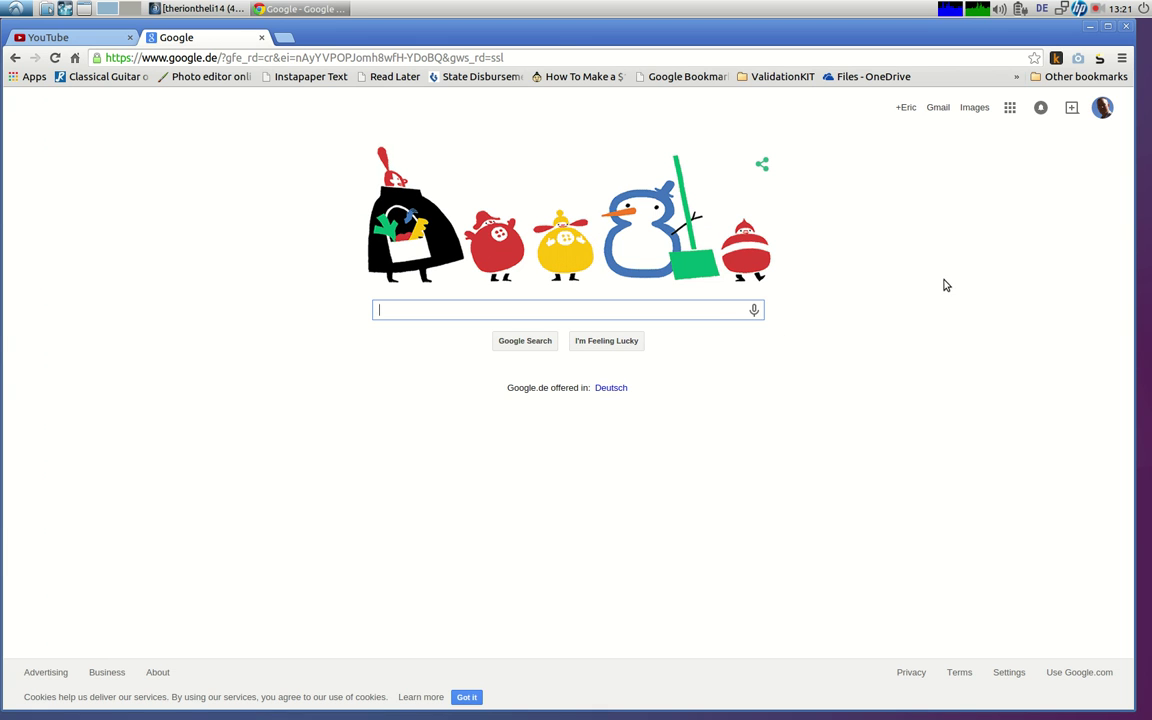
# Open Google Drive from the apps grid, create a new Google Docs document, and return to My Drive.
pyautogui.click(1010, 108)
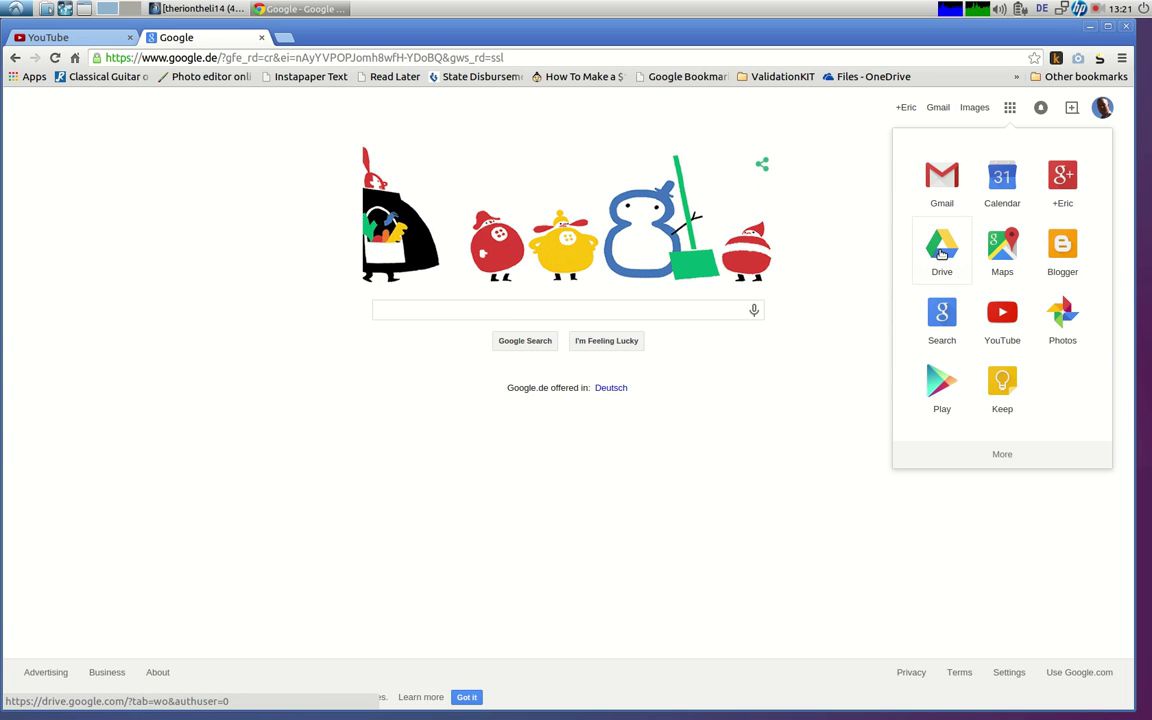
pyautogui.click(937, 255)
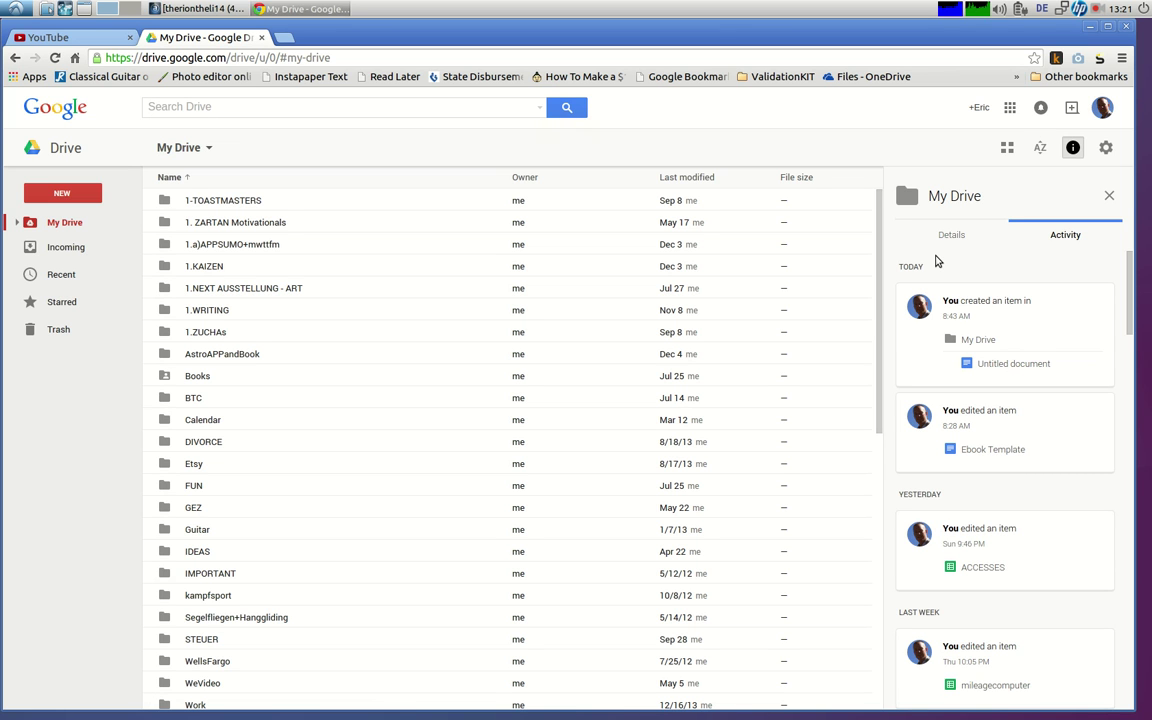
pyautogui.click(71, 193)
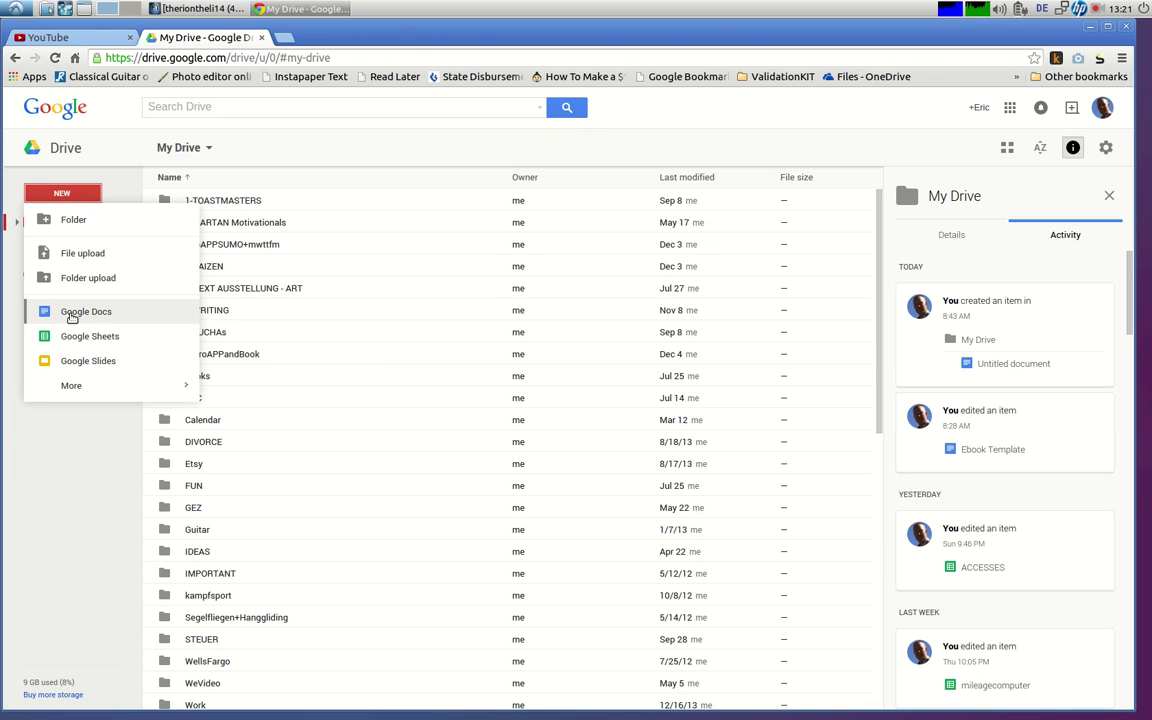
pyautogui.click(74, 312)
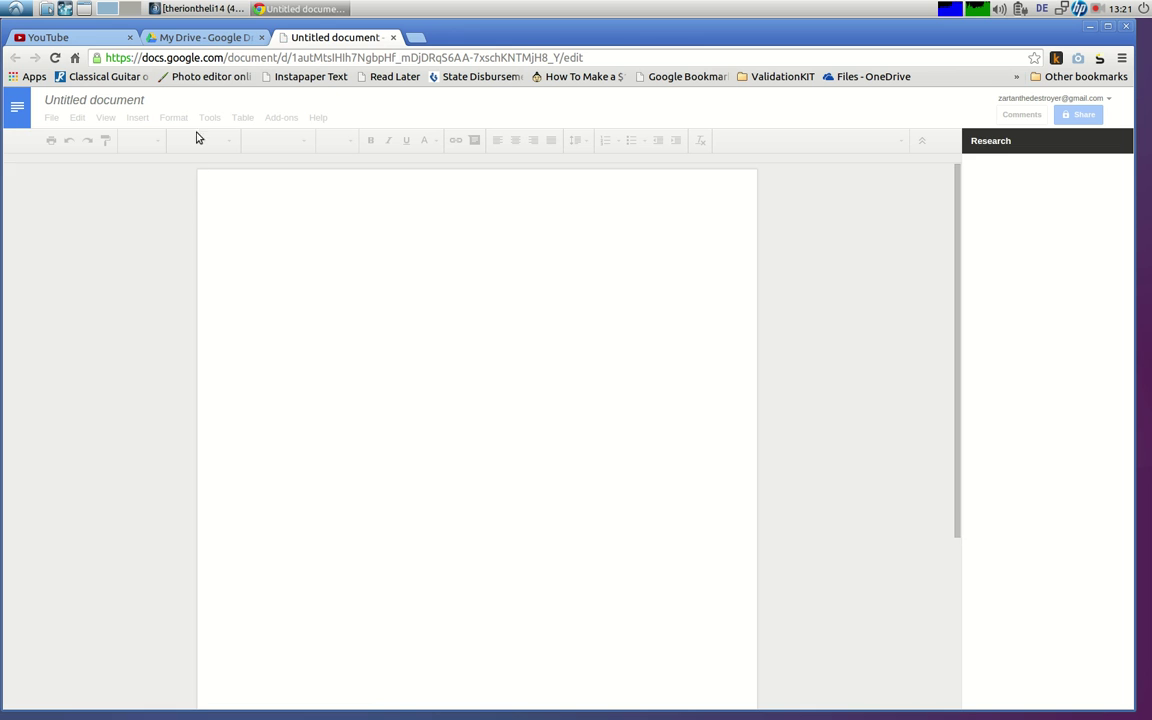
pyautogui.click(203, 40)
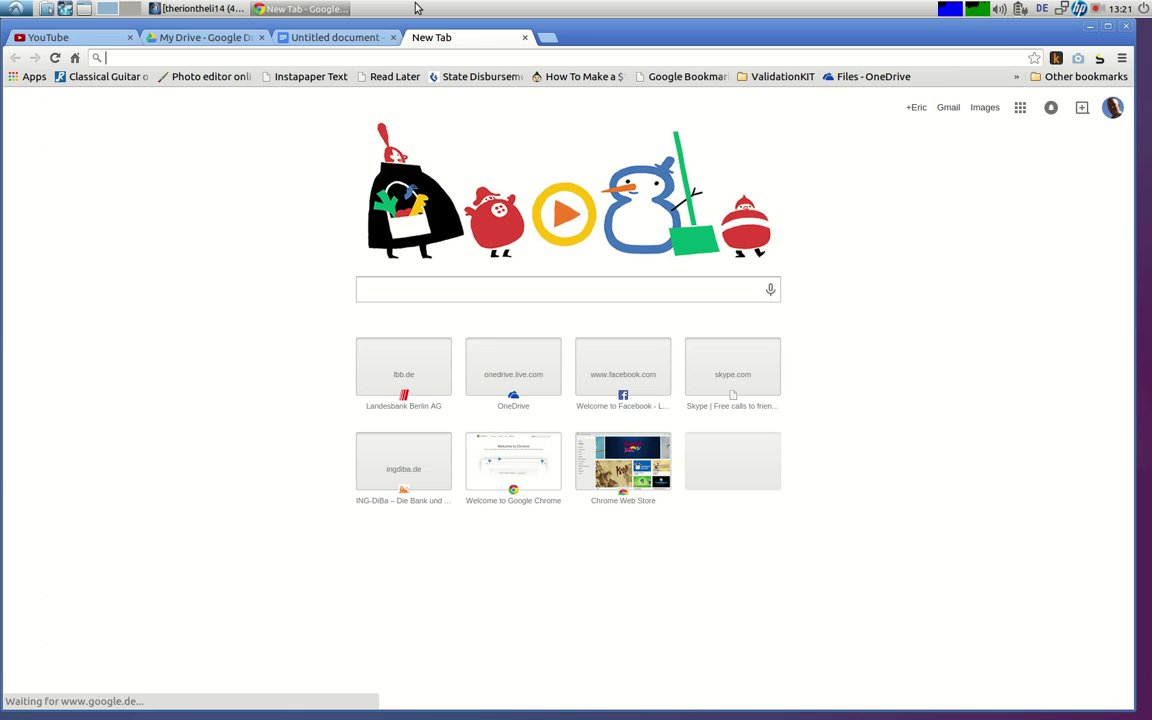
# Search the web for googledocs and open the Google Docs home with the chosen account.
pyautogui.write('google.')
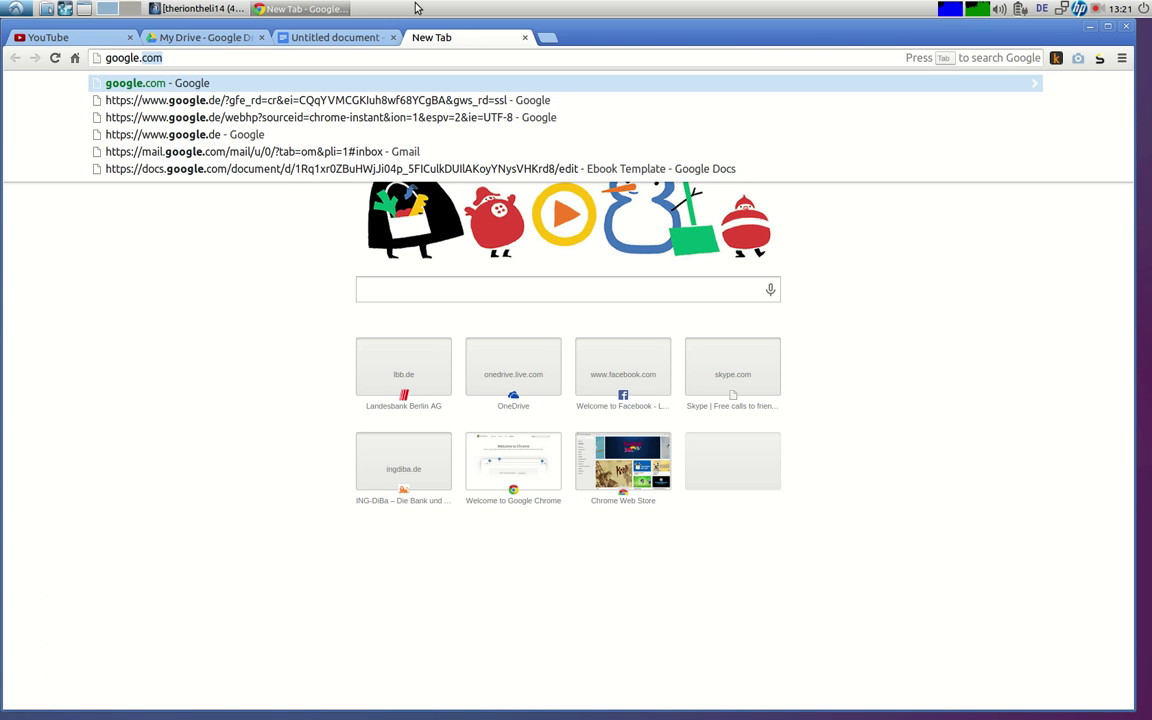
pyautogui.press('BackSpace')
pyautogui.press('BackSpace')
pyautogui.write('.do')
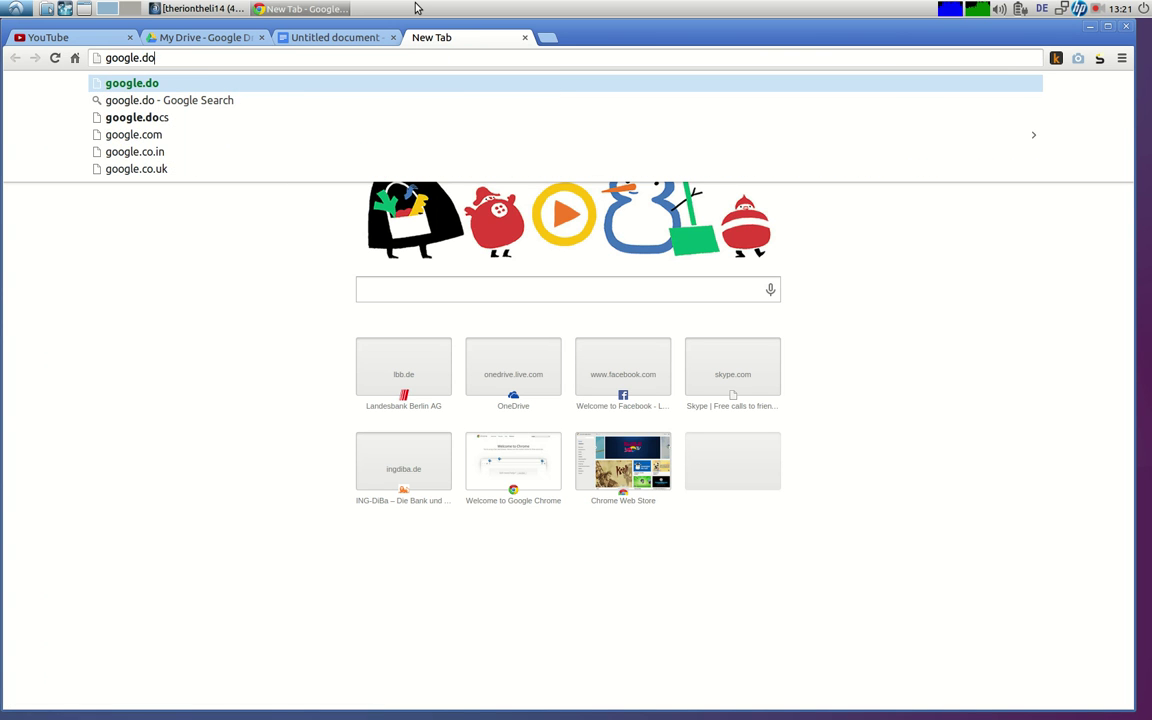
pyautogui.press('BackSpace')
pyautogui.press('BackSpace')
pyautogui.press('BackSpace')
pyautogui.write('docs')
pyautogui.press('BackSpace')
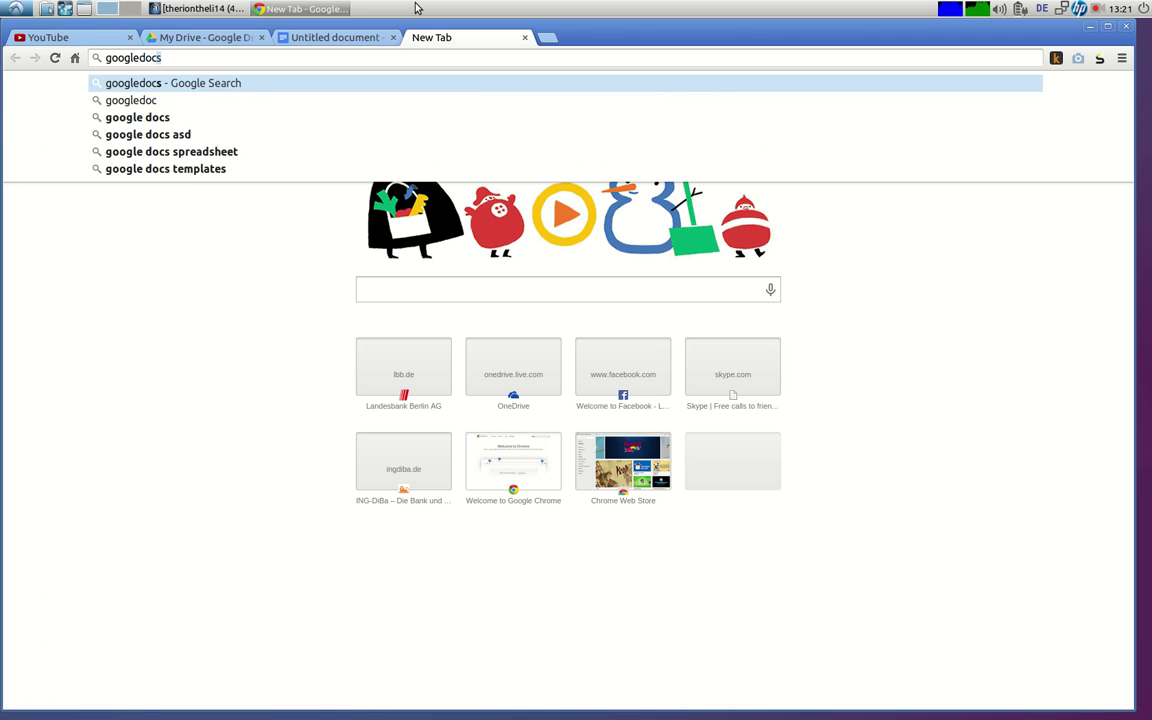
pyautogui.write('s')
pyautogui.press('Return')
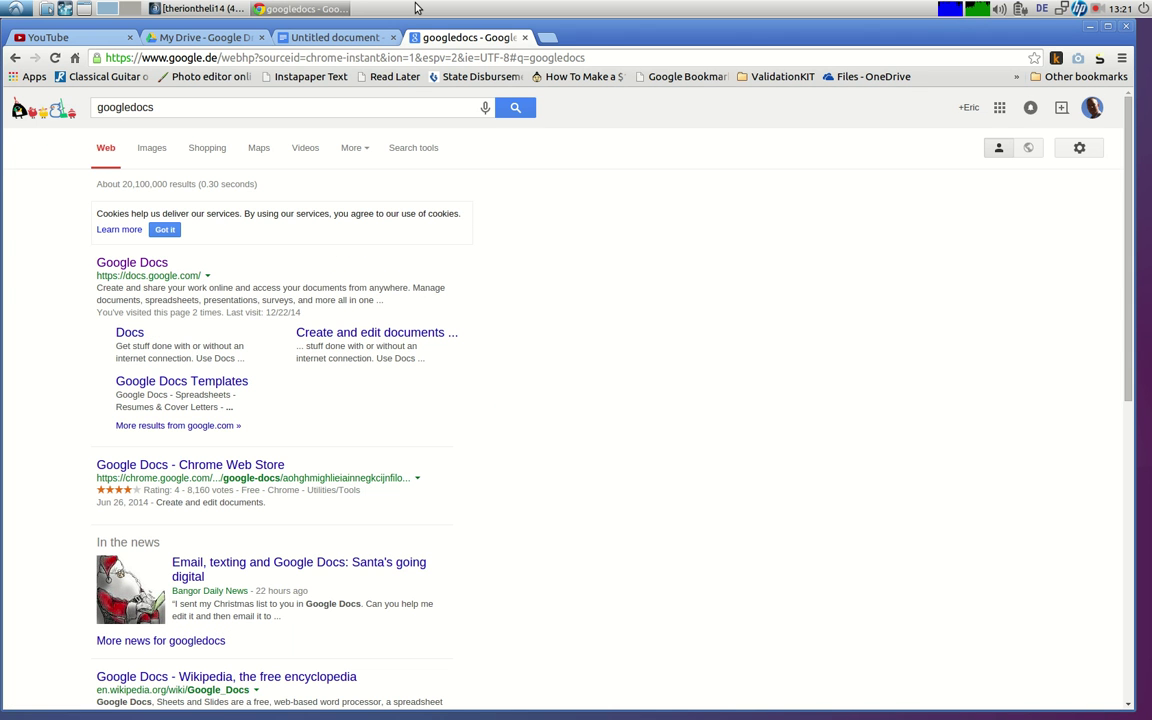
pyautogui.click(105, 264)
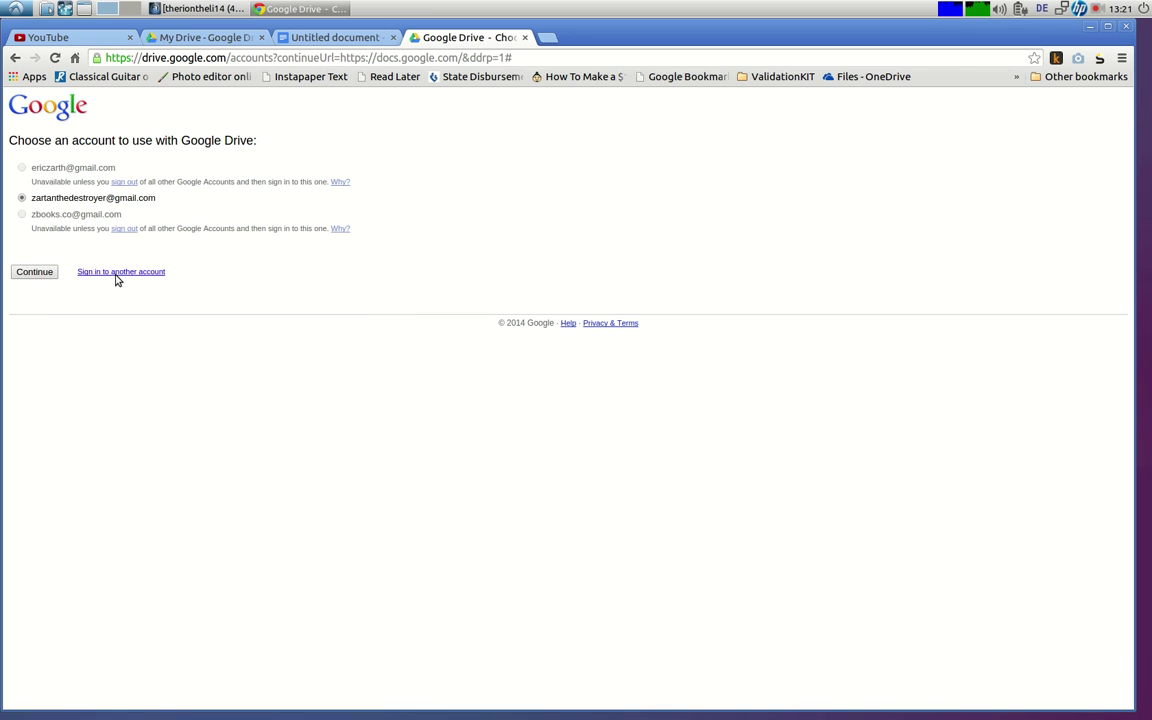
pyautogui.click(50, 272)
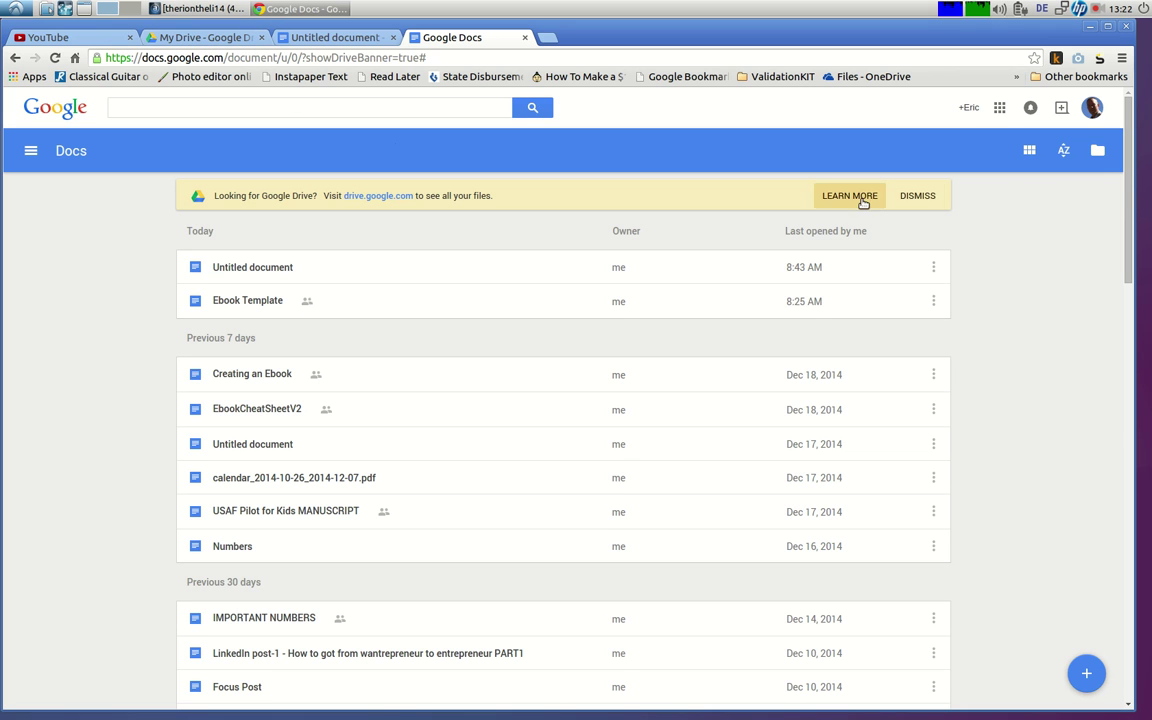
# Open and dismiss the Google apps list, then switch among the My Drive, Docs and Untitled tabs.
pyautogui.click(999, 109)
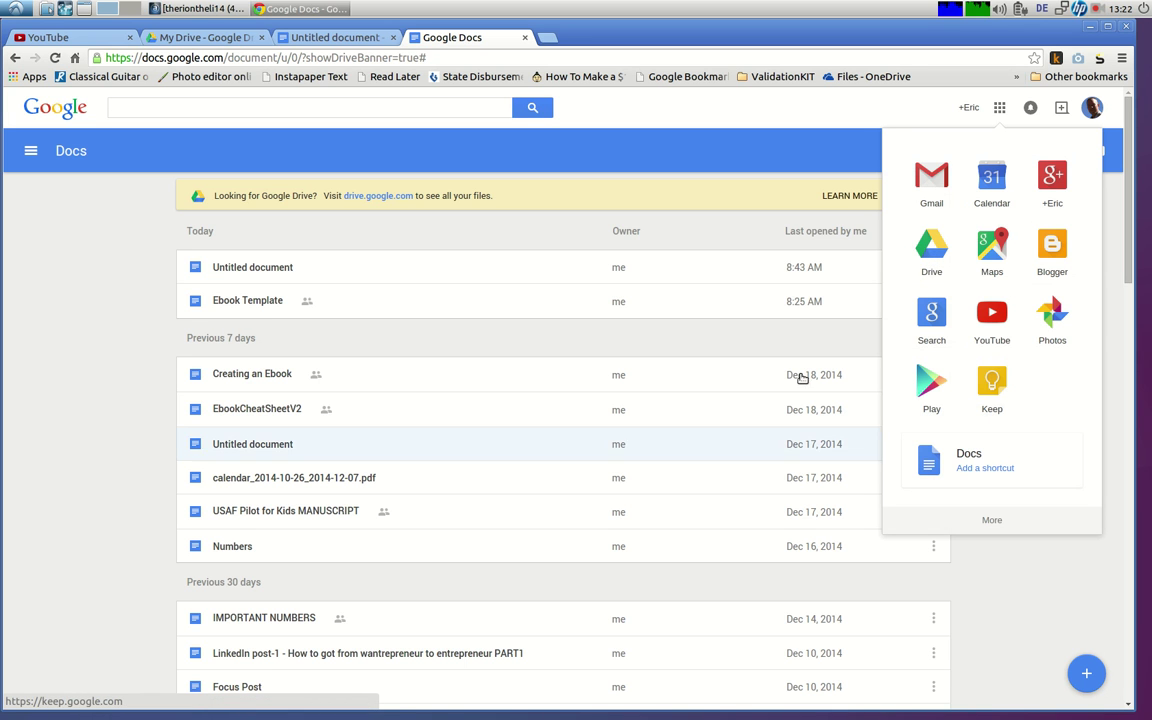
pyautogui.click(85, 258)
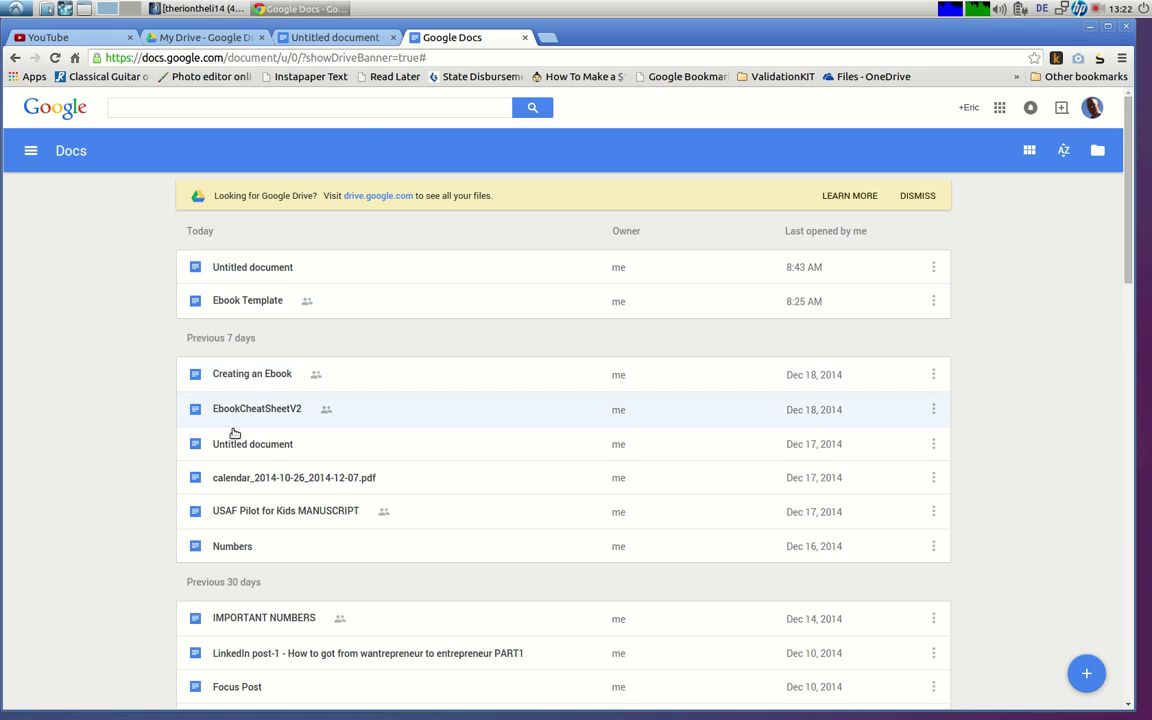
pyautogui.click(185, 37)
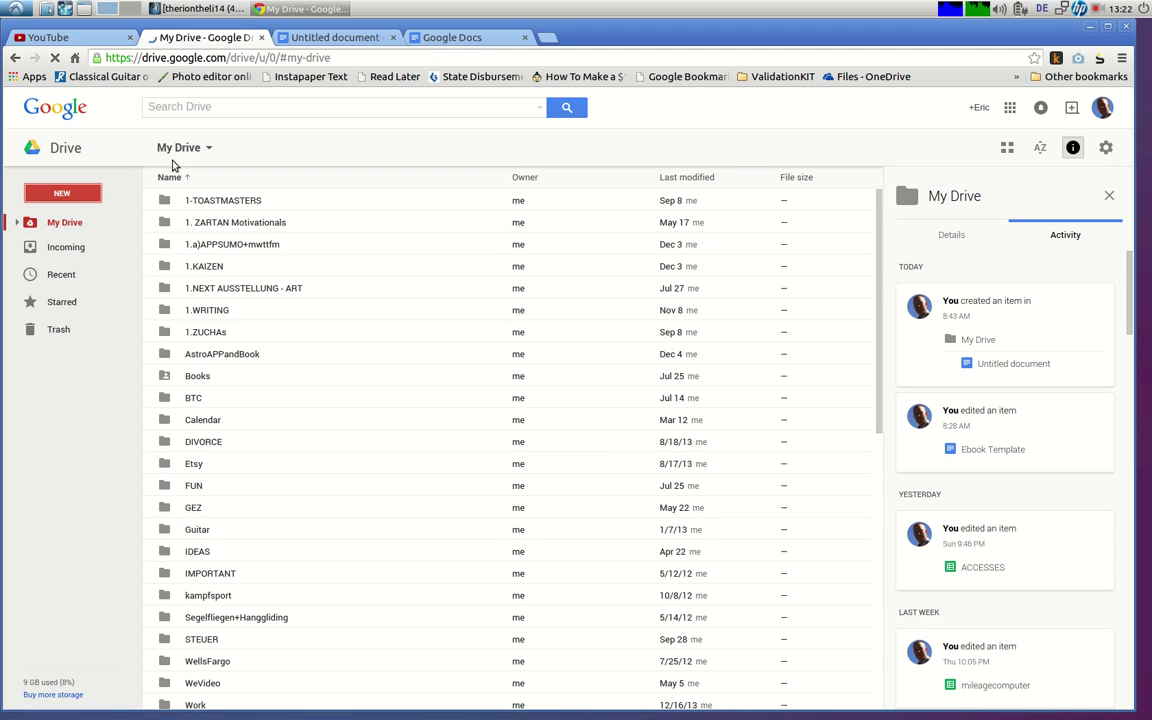
pyautogui.click(410, 38)
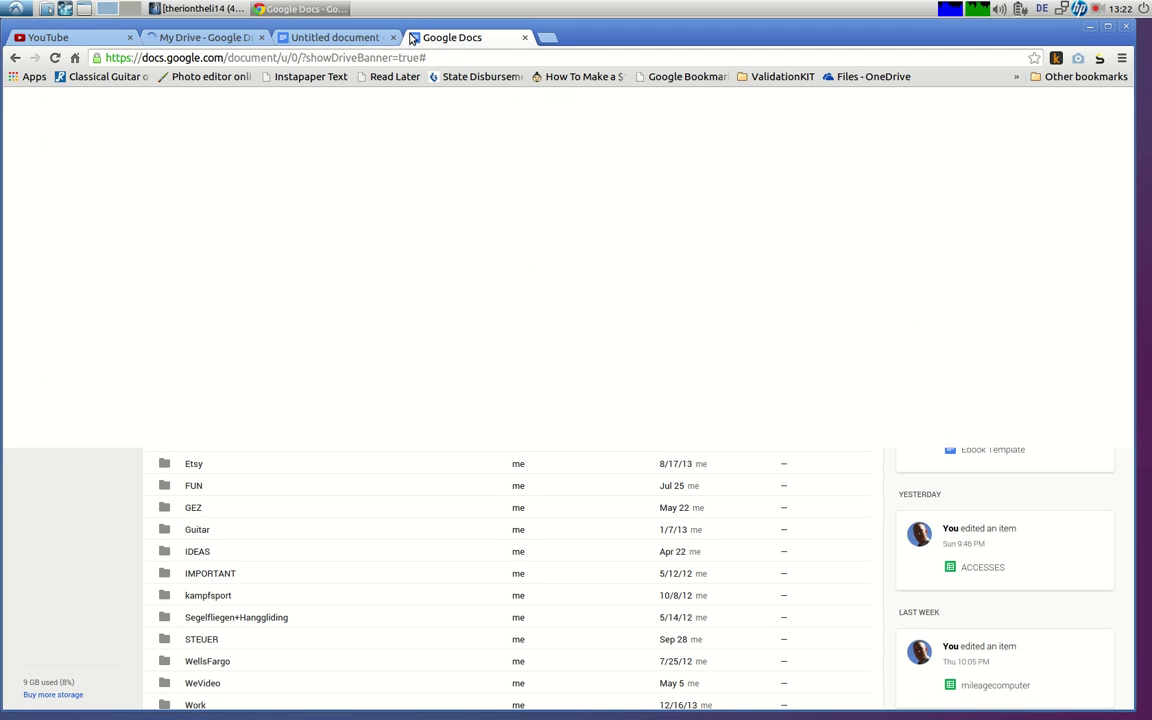
pyautogui.click(200, 37)
pyautogui.click(330, 37)
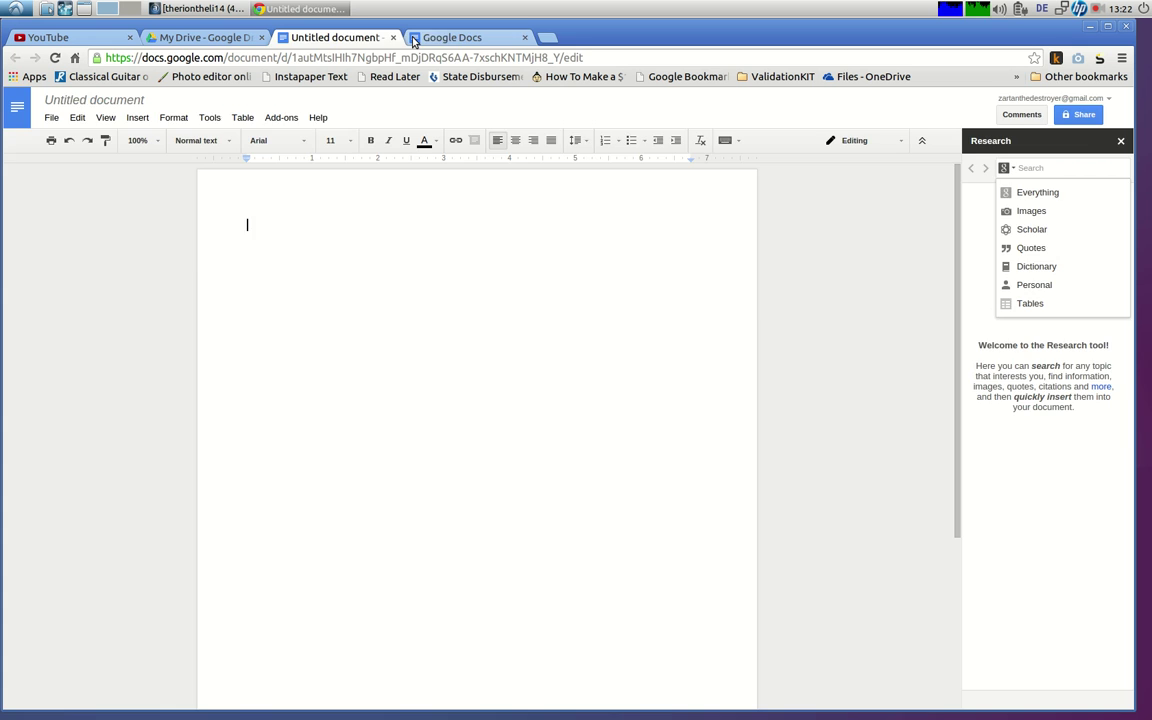
# Settle on the Google Docs tab and close the My Drive and Untitled document tabs.
pyautogui.click(413, 38)
pyautogui.click(335, 37)
pyautogui.click(237, 37)
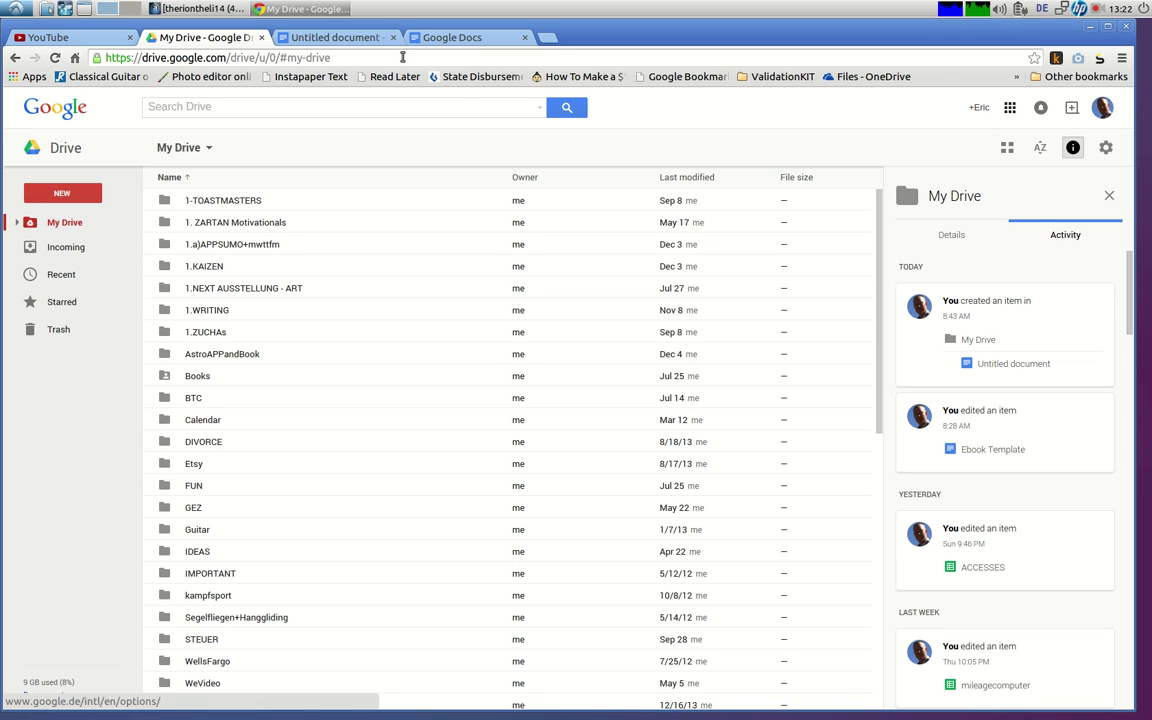
pyautogui.click(452, 37)
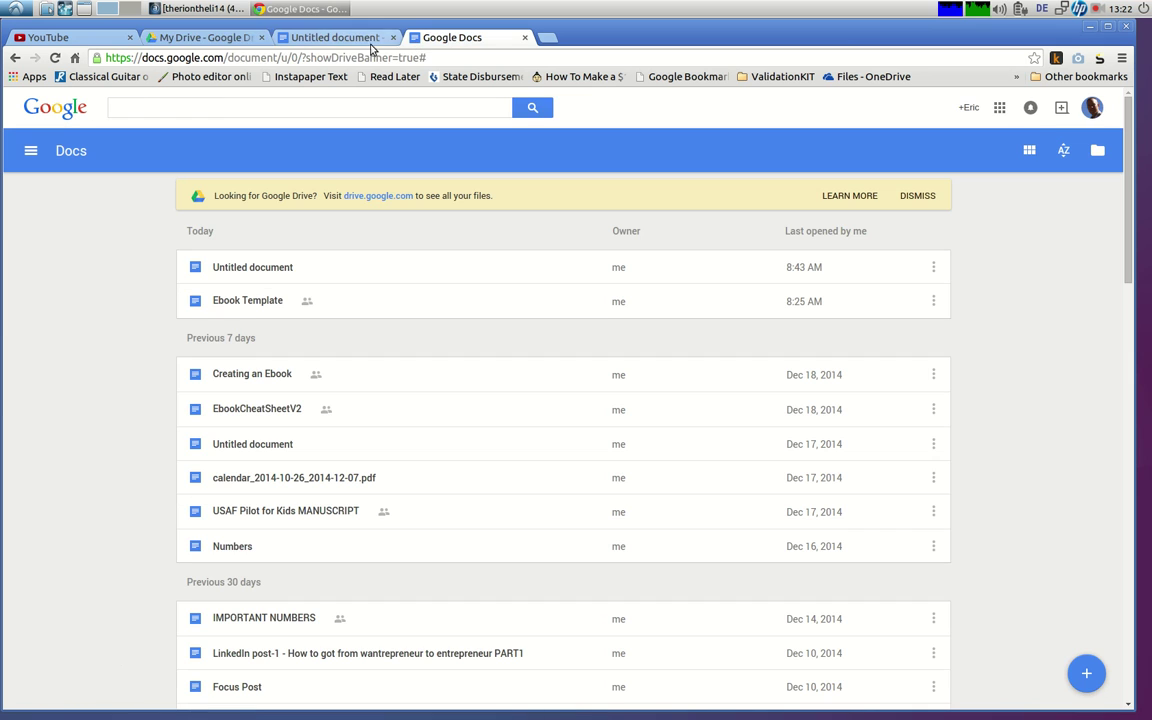
pyautogui.click(261, 38)
pyautogui.click(261, 38)
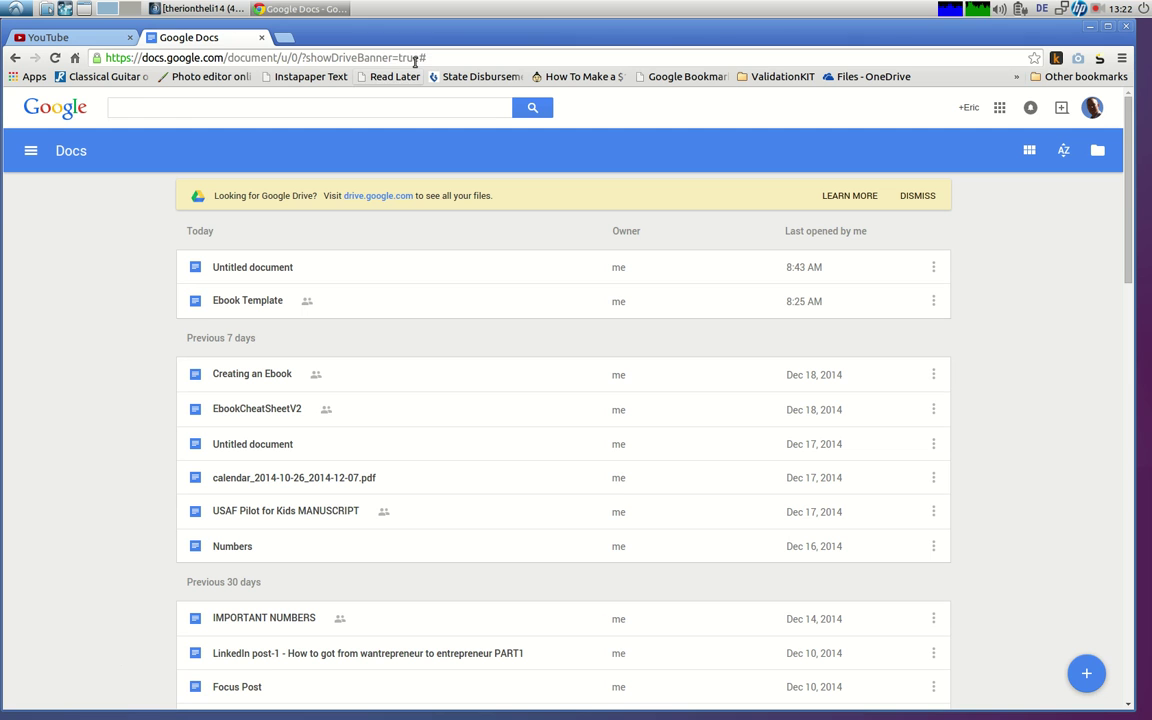
# Search 'calibre download', open the calibre download page, then close the Chrome window.
pyautogui.moveTo(415, 60); pyautogui.dragTo(97, 60)
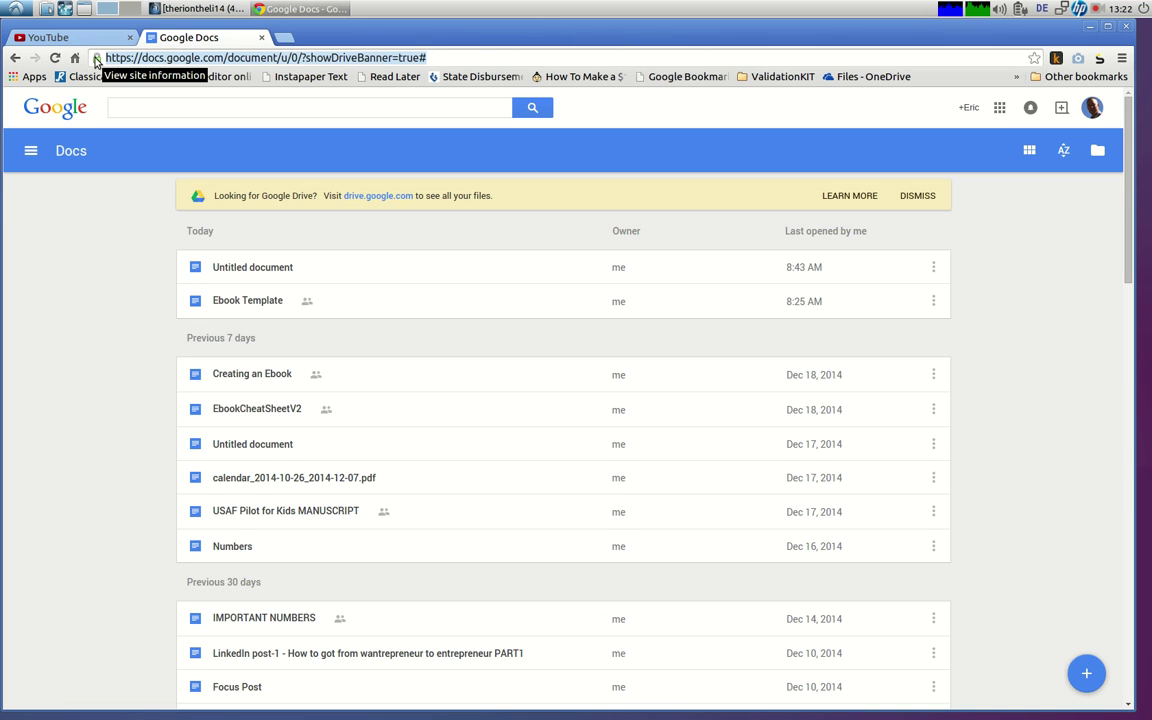
pyautogui.write('c')
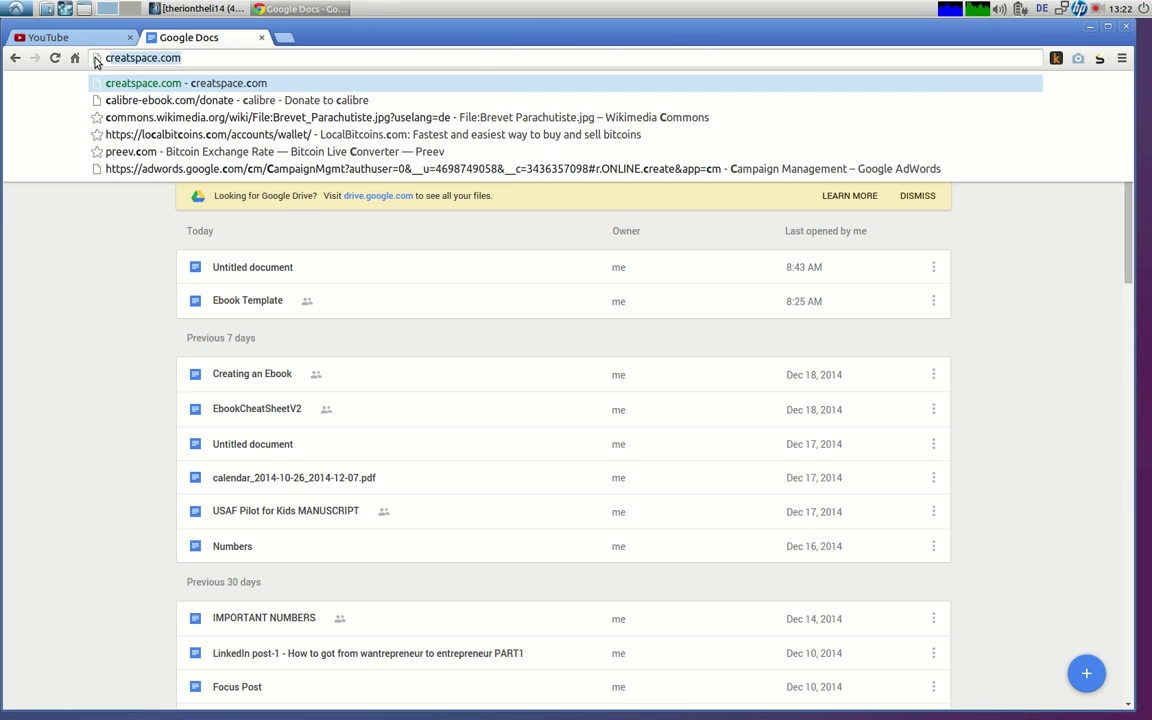
pyautogui.write('alibre')
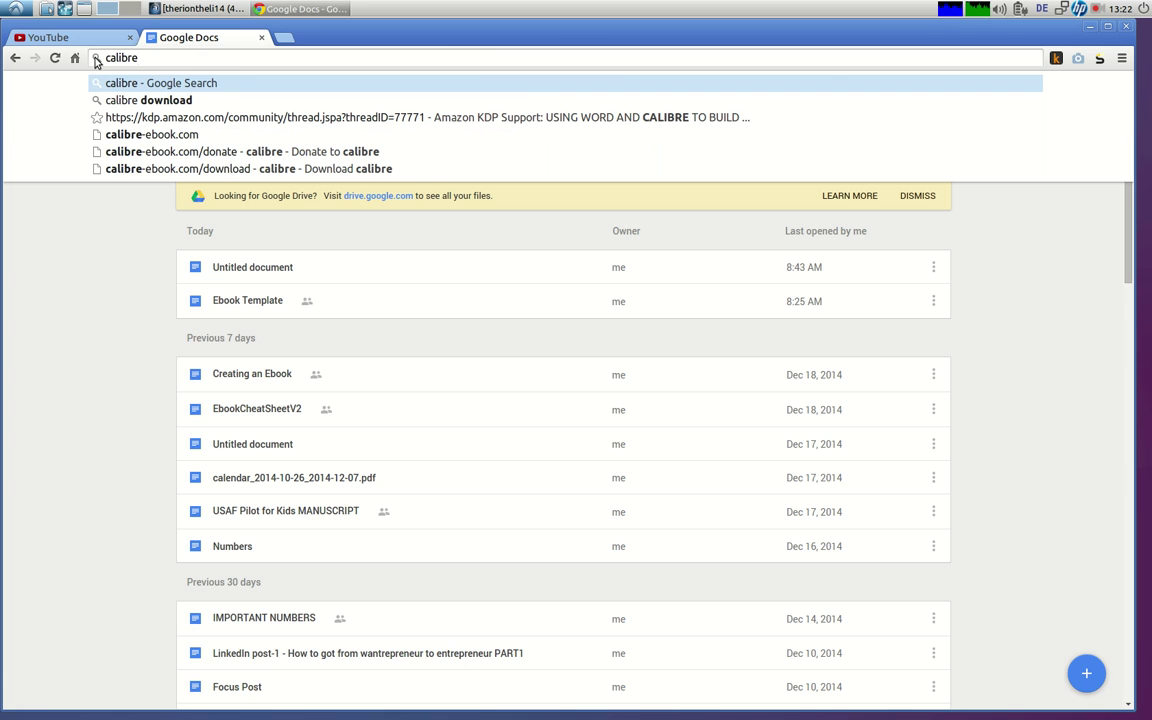
pyautogui.press('Down')
pyautogui.press('Return')
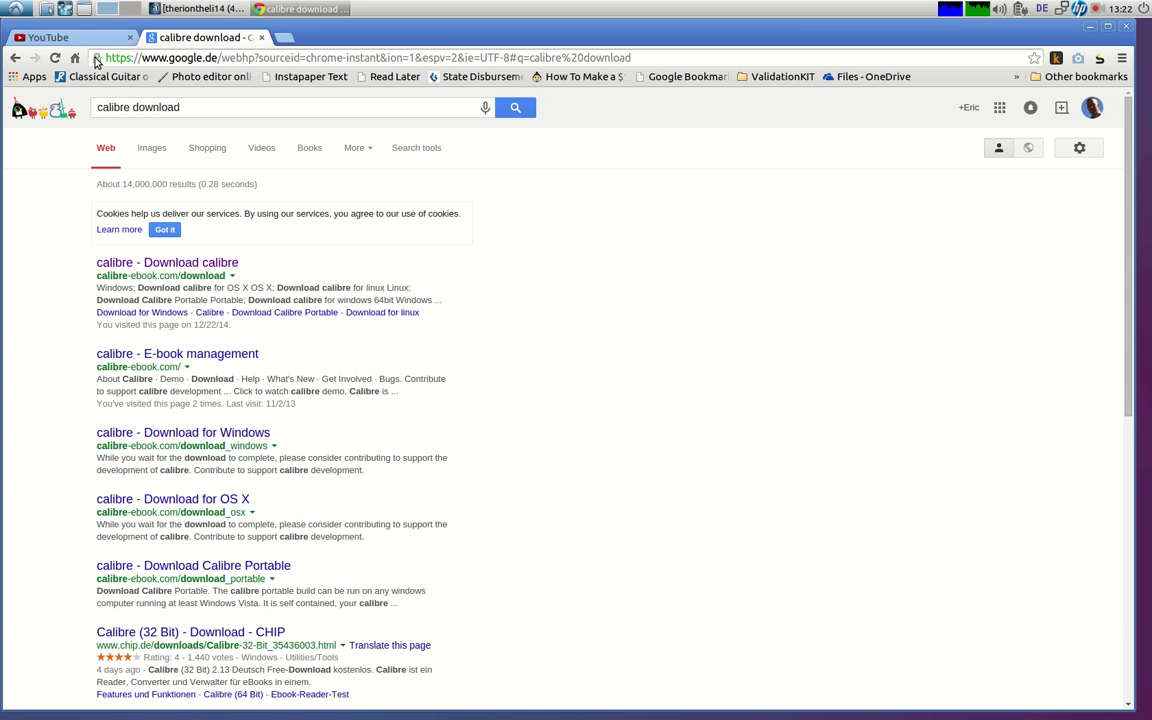
pyautogui.click(228, 264)
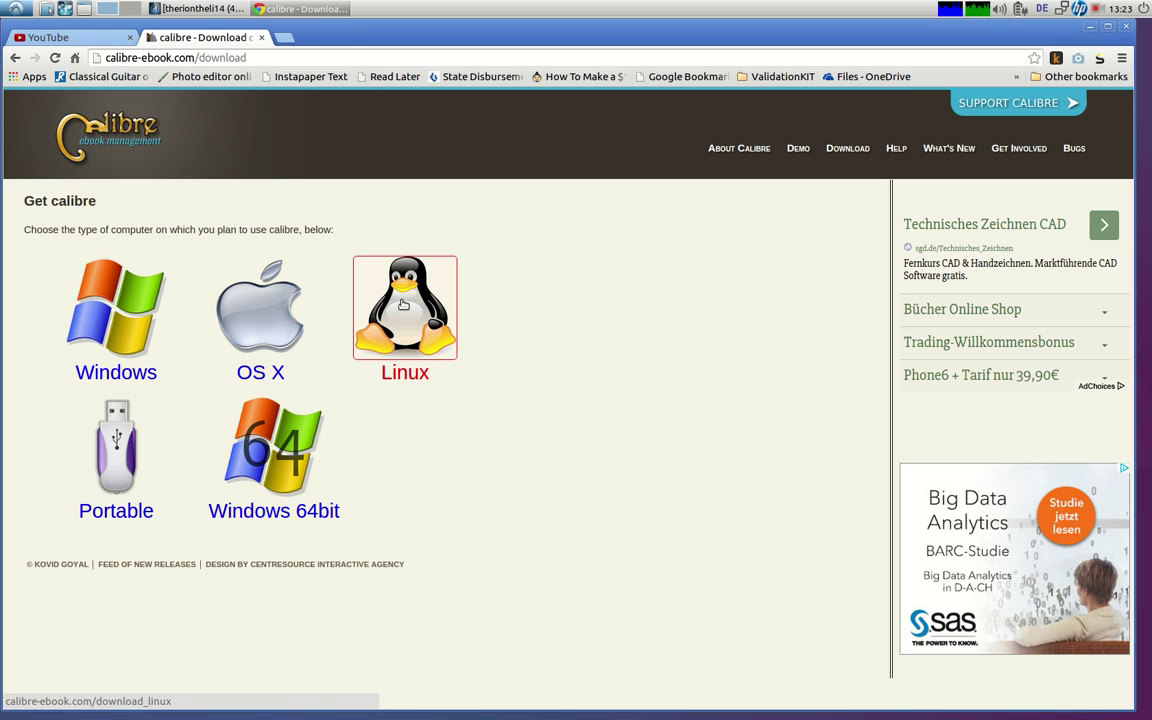
pyautogui.click(1127, 27)
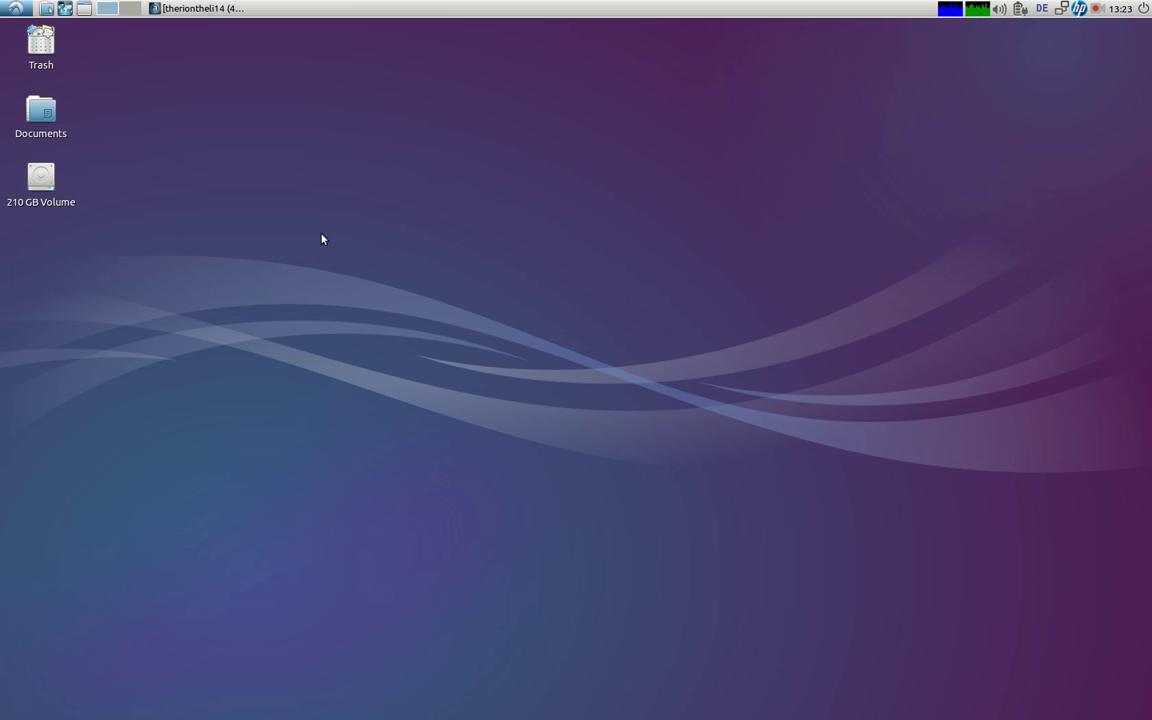
# Launch Synaptic and search 'calib', confirming calibre and calibre-bin 2.5.0+dfsg-1 installed, then close Synaptic.
pyautogui.click(20, 9)
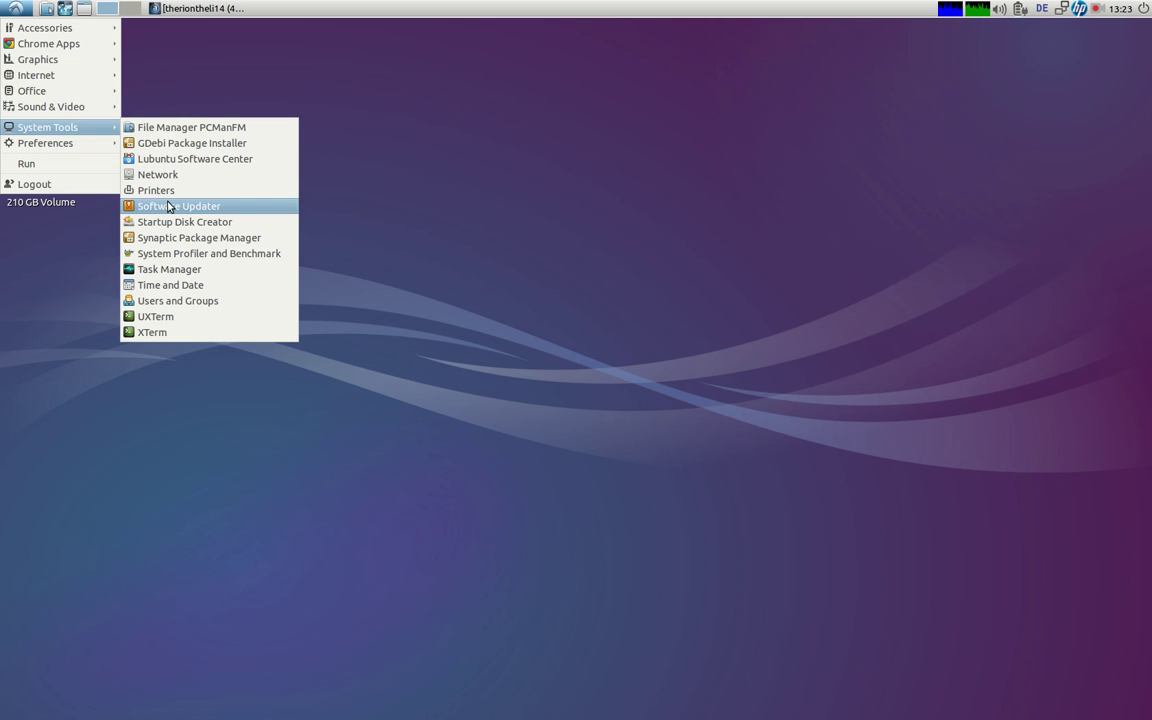
pyautogui.moveTo(47, 127)
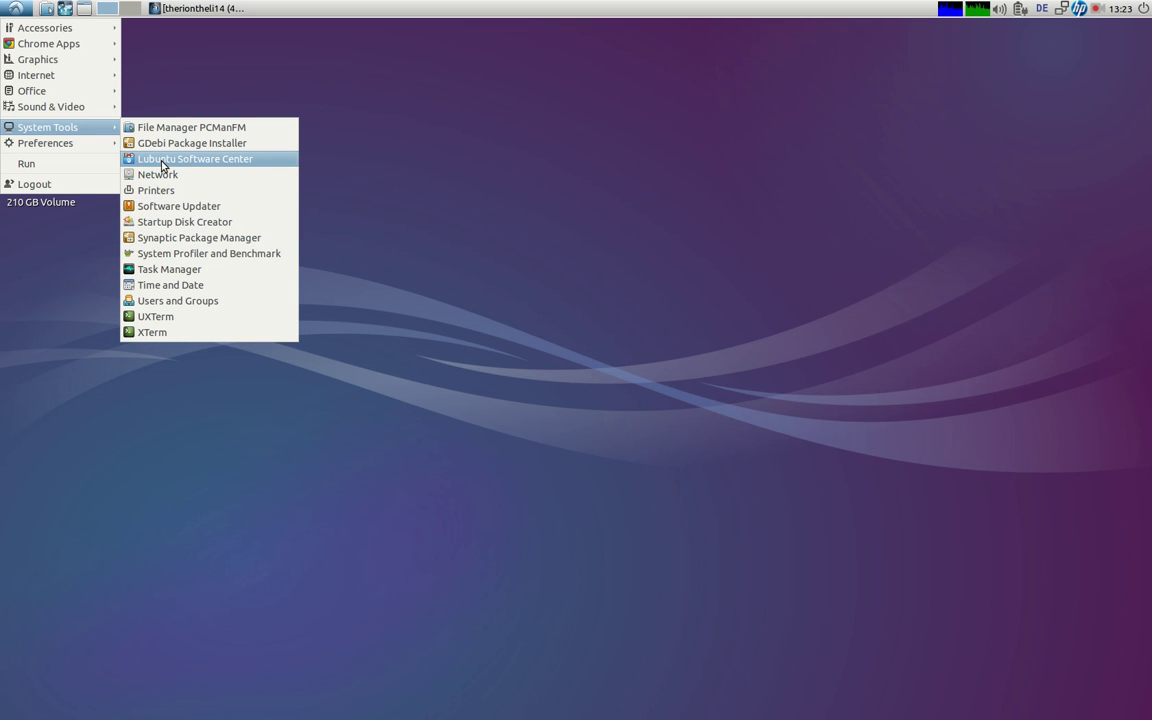
pyautogui.click(185, 239)
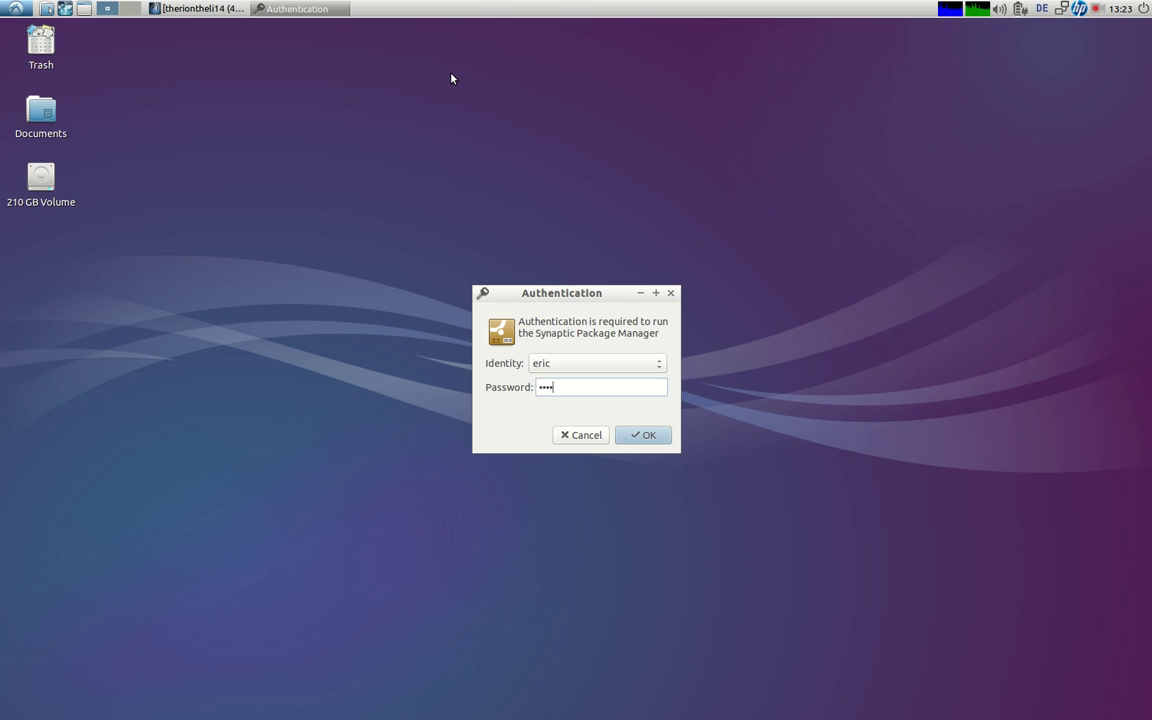
pyautogui.press('Return')
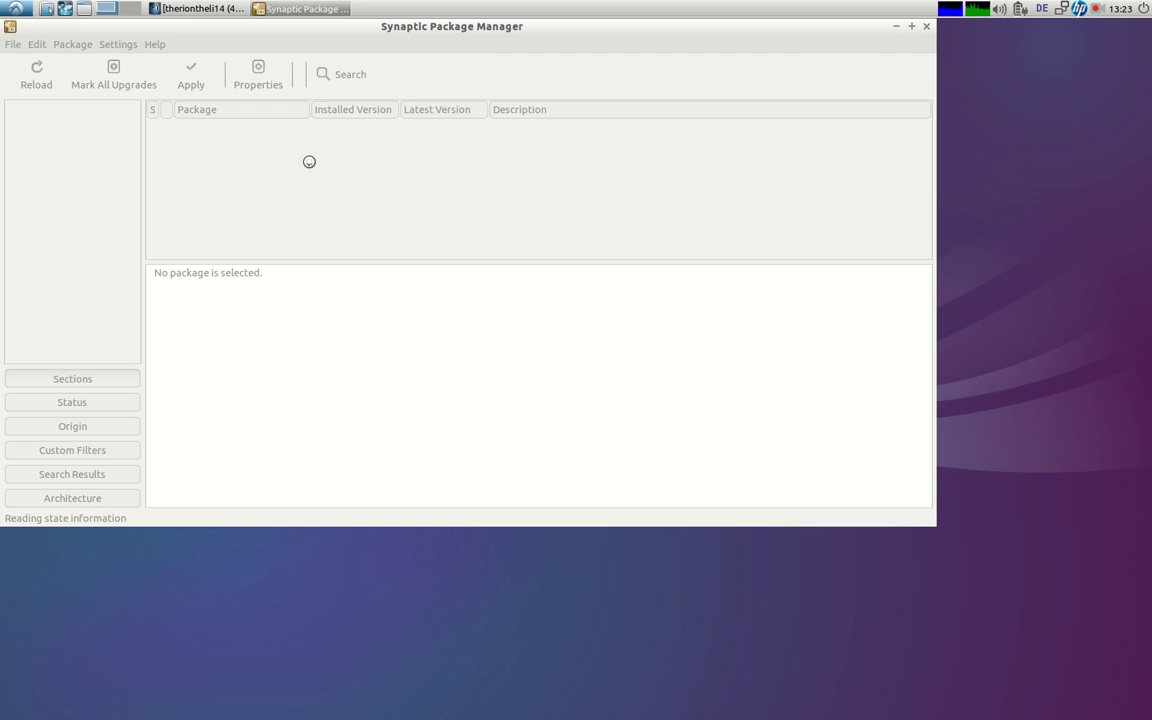
pyautogui.click(332, 74)
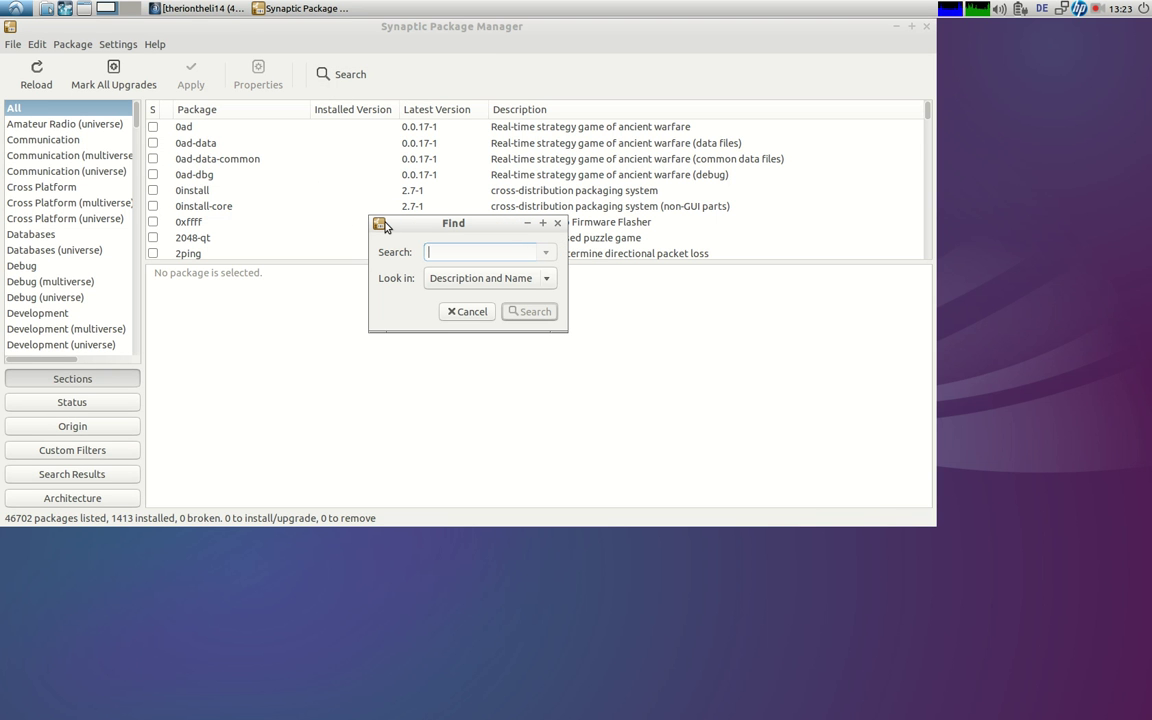
pyautogui.write('calib')
pyautogui.press('Return')
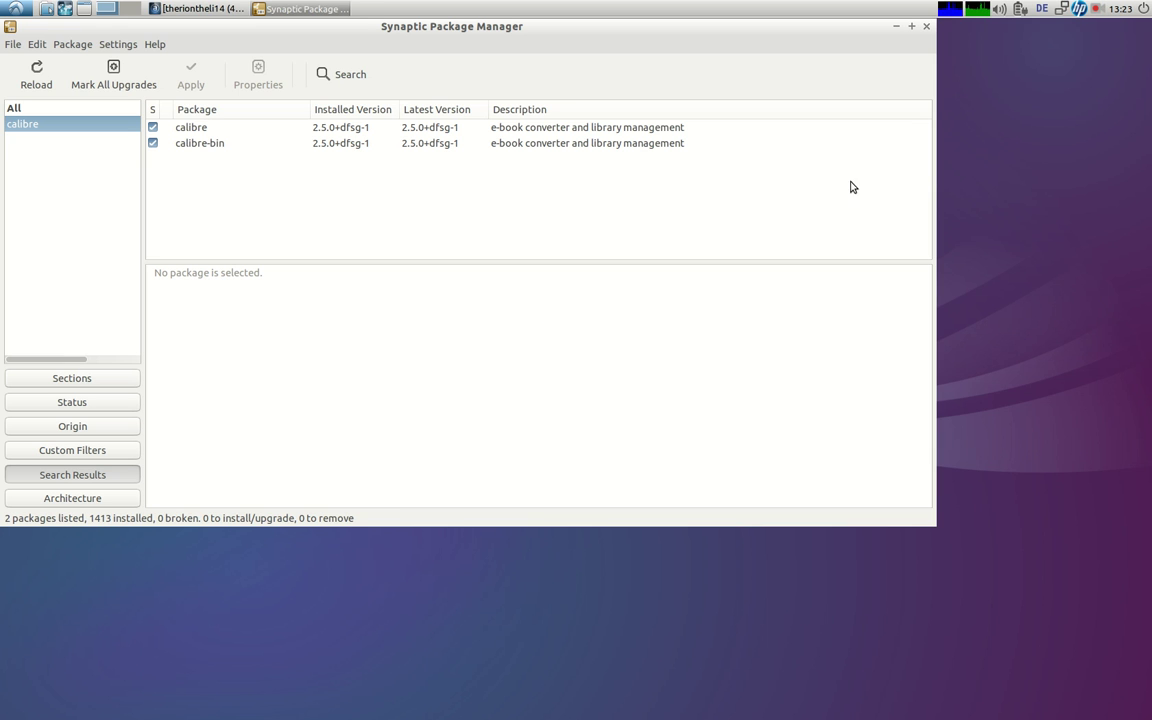
pyautogui.click(926, 27)
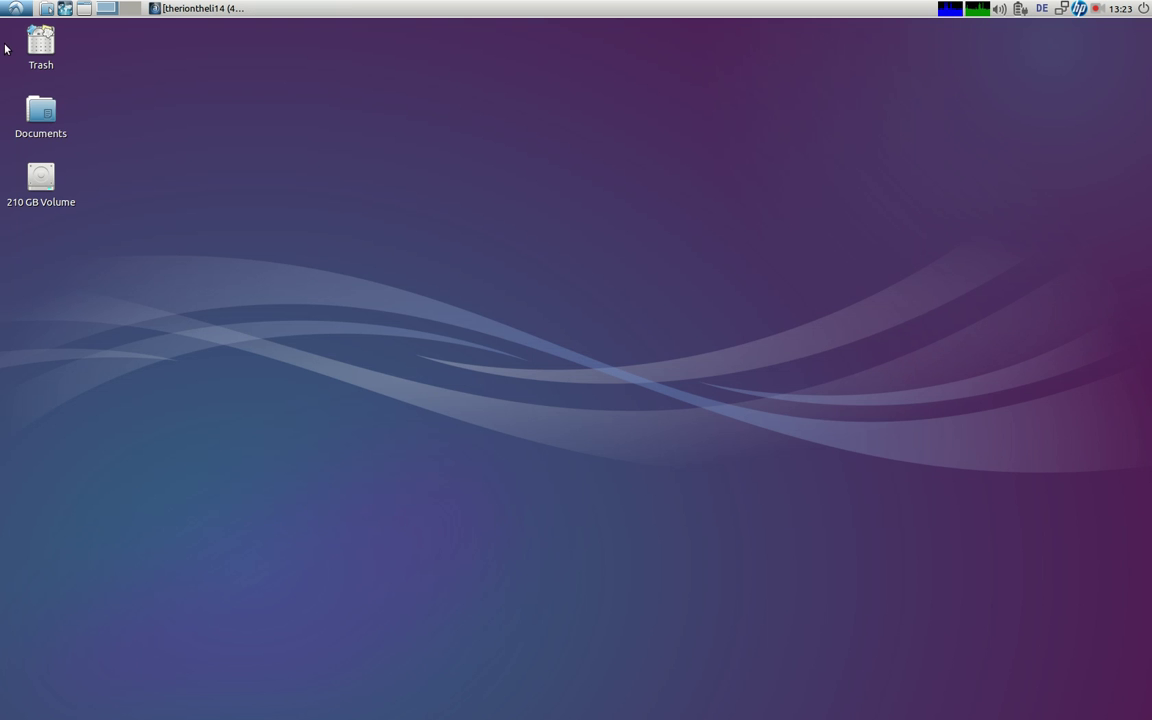
# Relaunch Chrome, close the Gmail tab, and show the Apps page listing Google Docs.
pyautogui.click(14, 8)
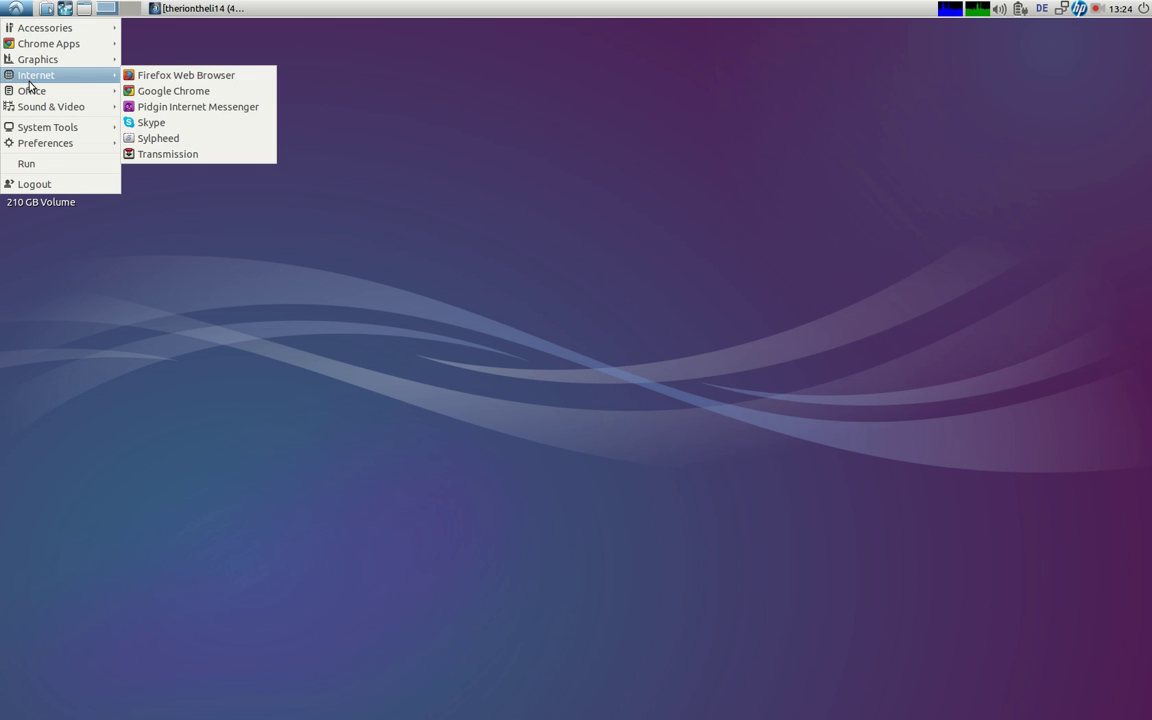
pyautogui.moveTo(31, 91)
pyautogui.click(157, 112)
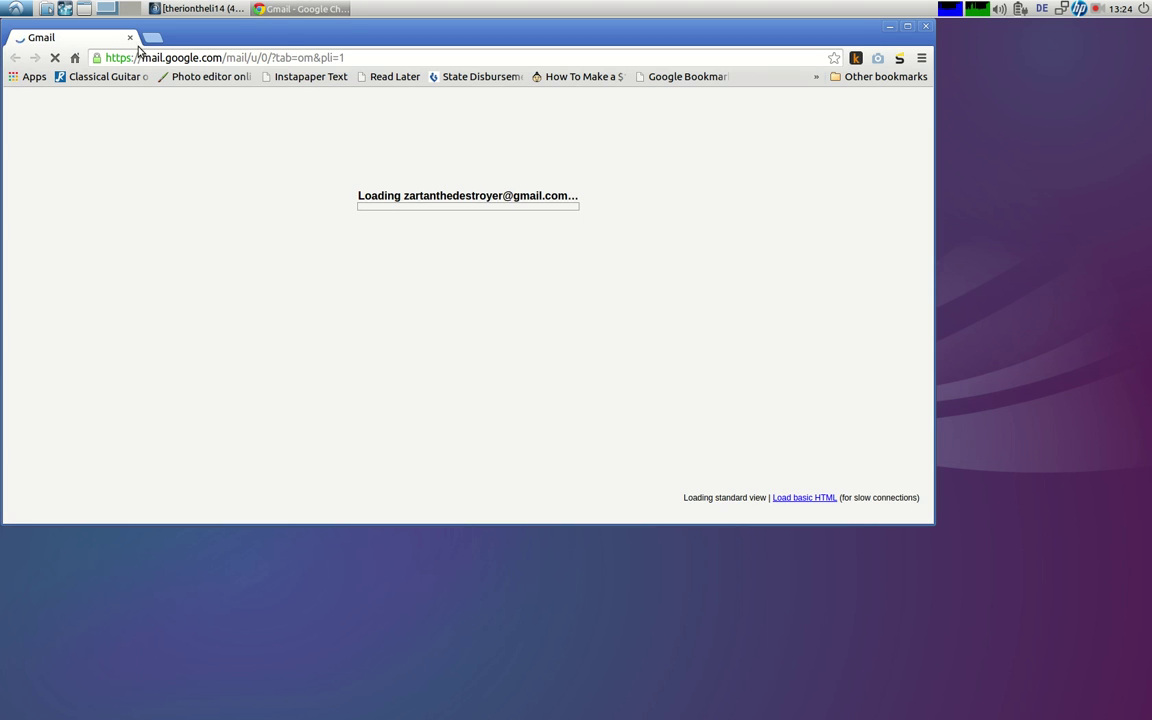
pyautogui.click(148, 38)
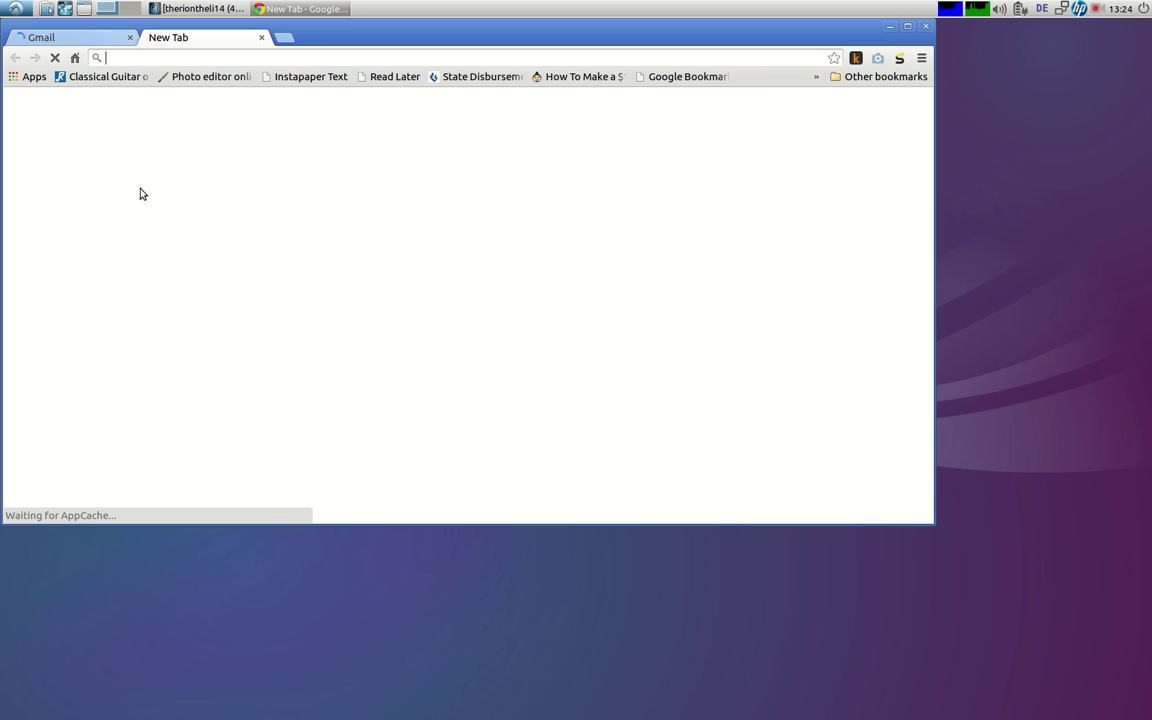
pyautogui.click(129, 37)
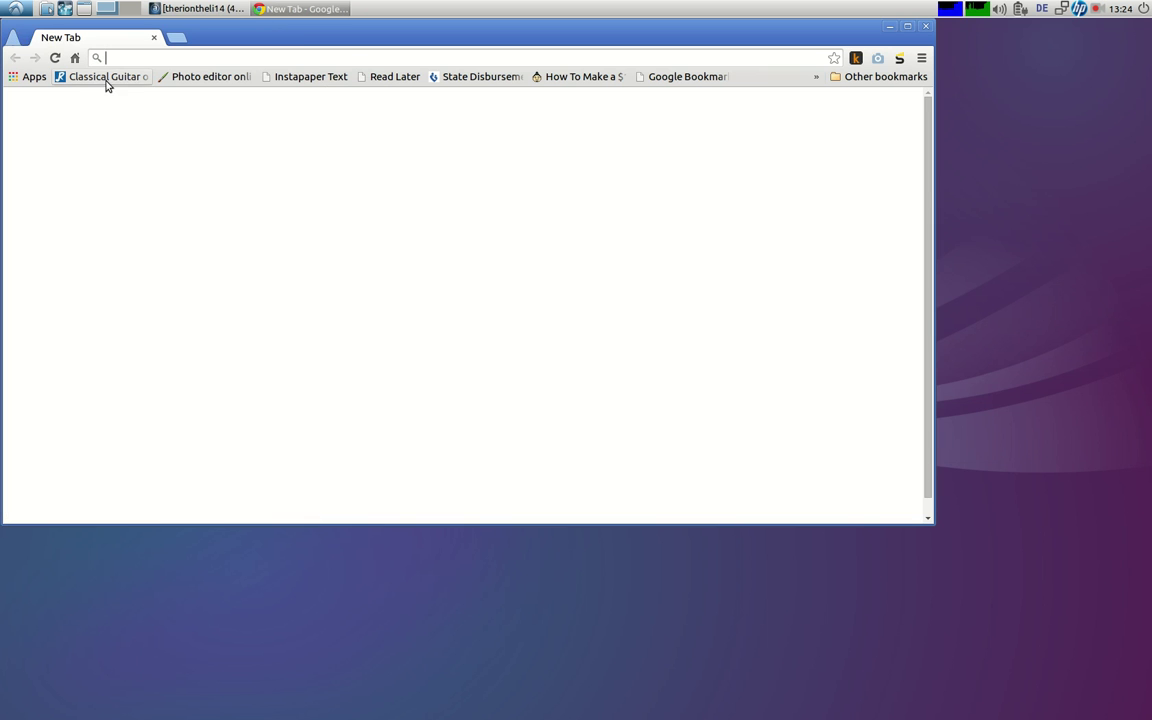
pyautogui.click(28, 77)
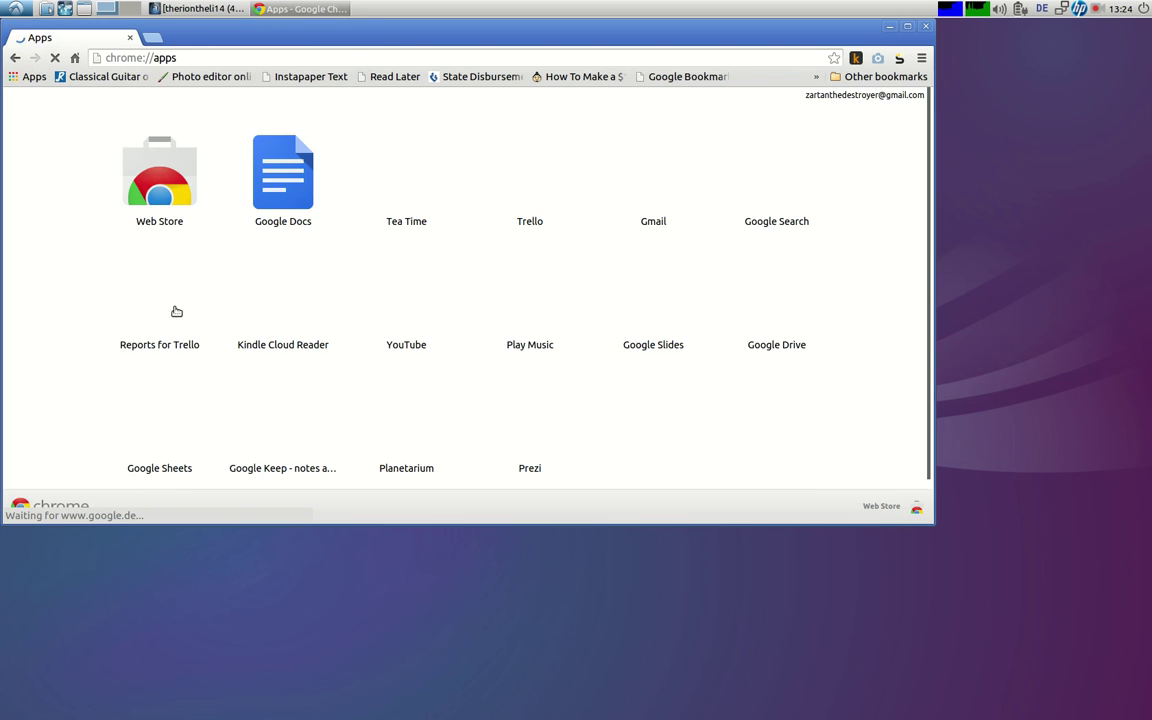